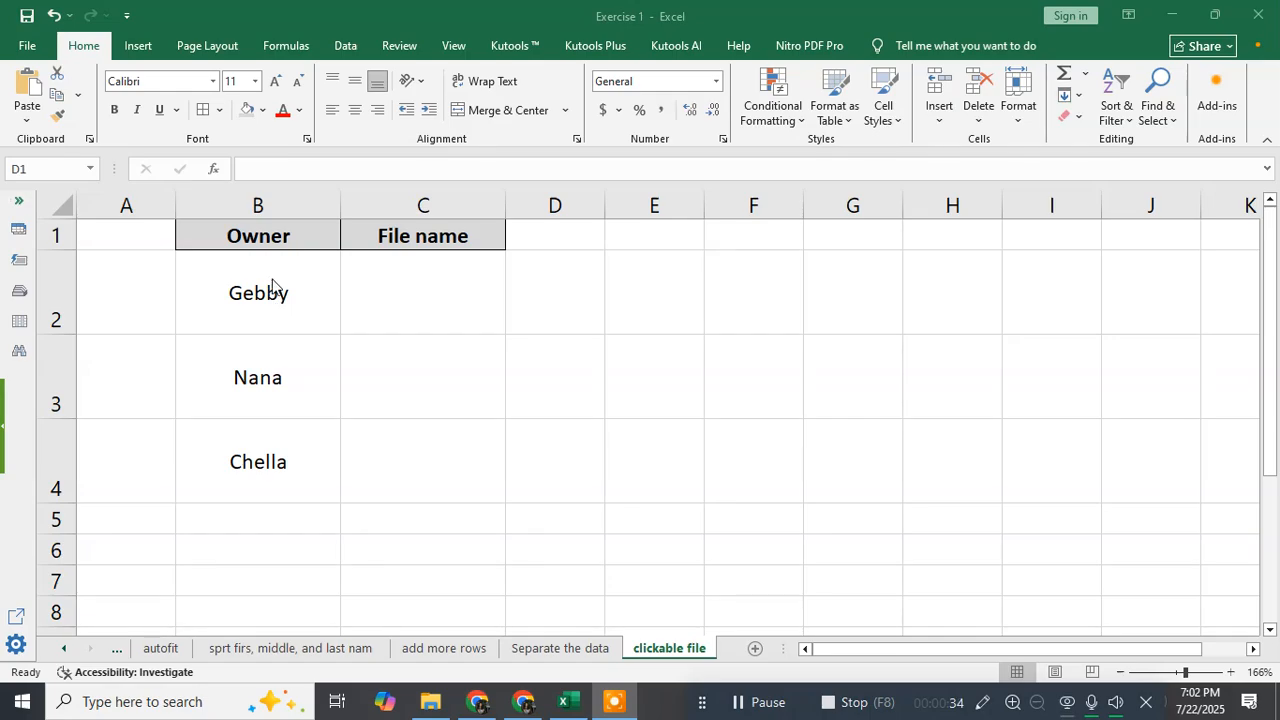
click(302, 283)
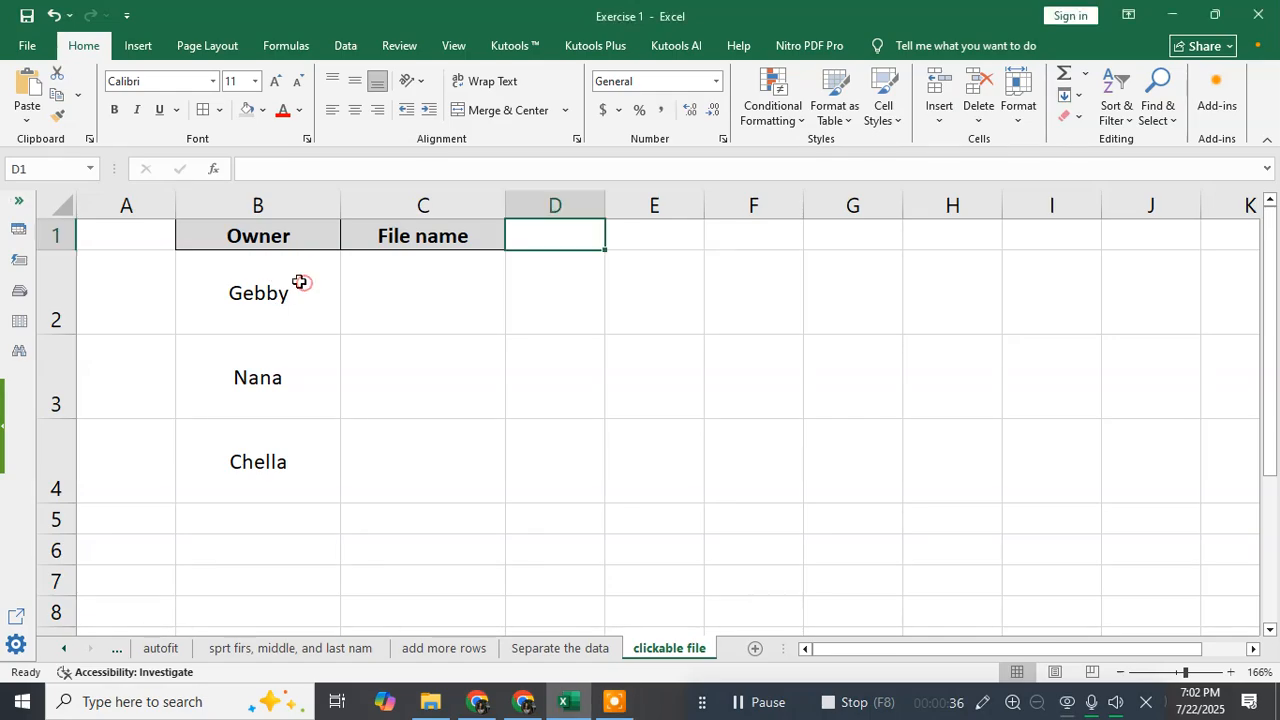
drag(270, 237, 386, 451)
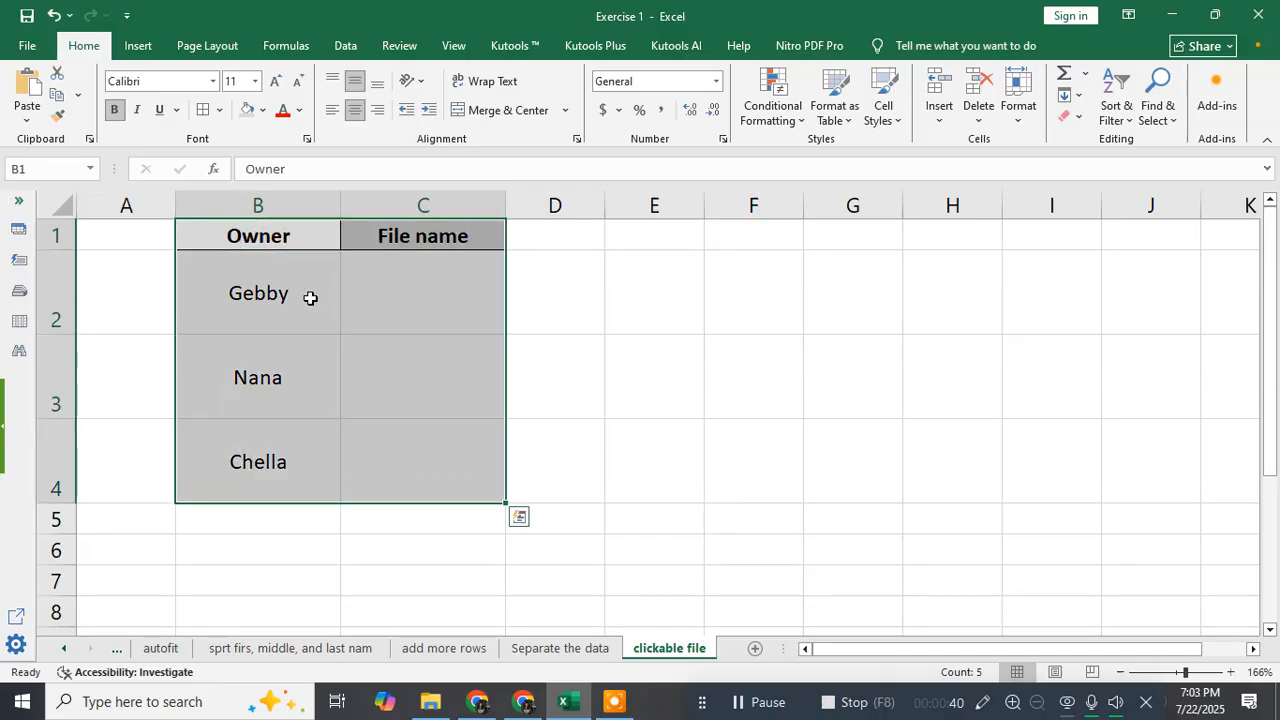
click(315, 294)
click(427, 288)
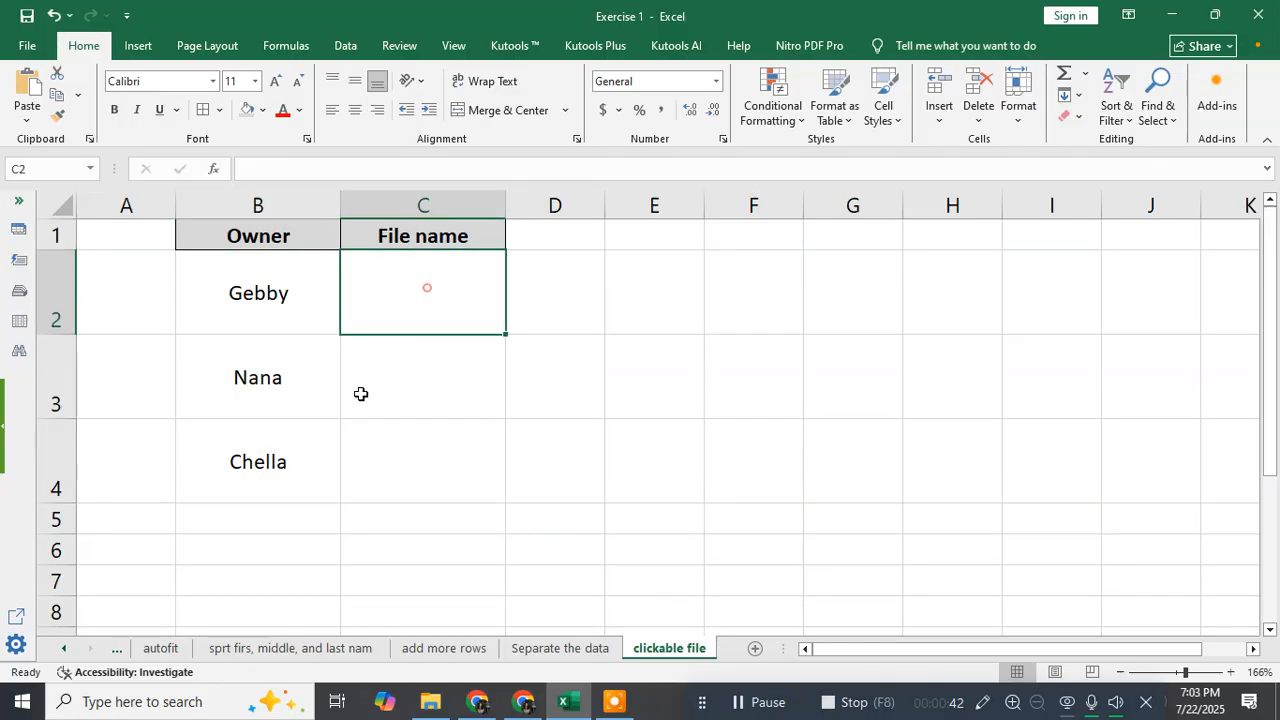
click(299, 327)
click(296, 392)
click(294, 452)
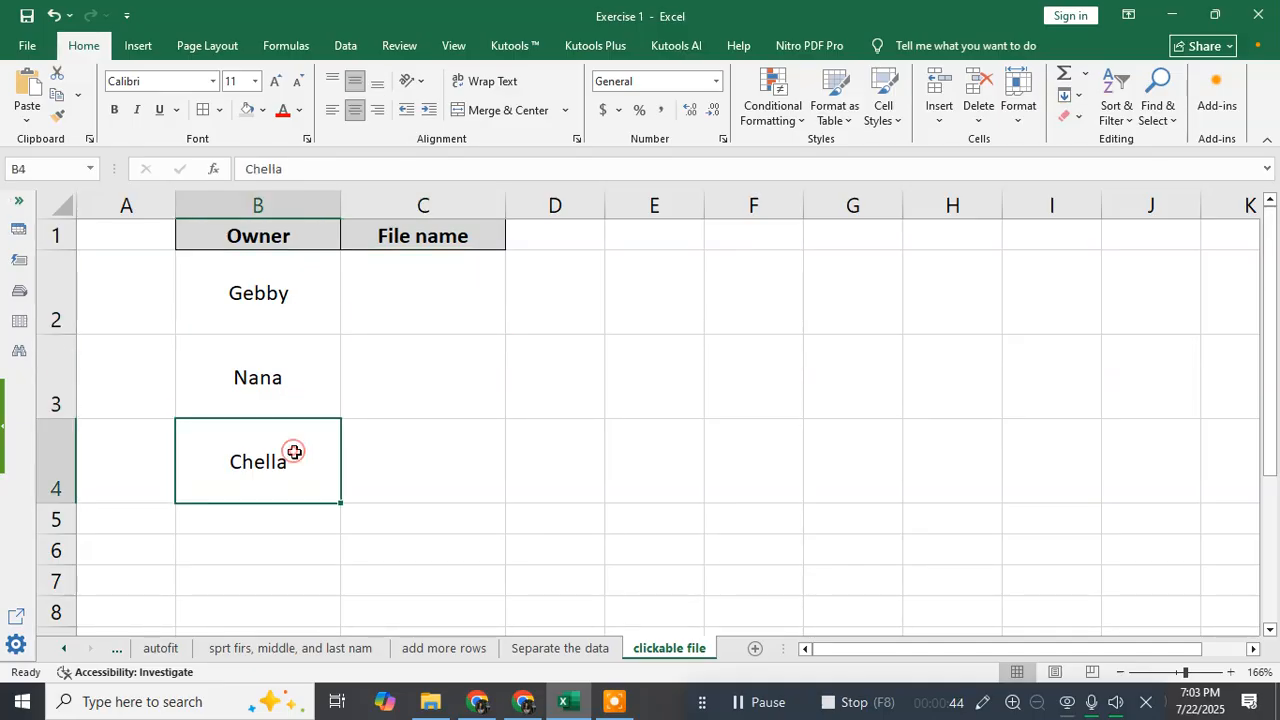
click(418, 318)
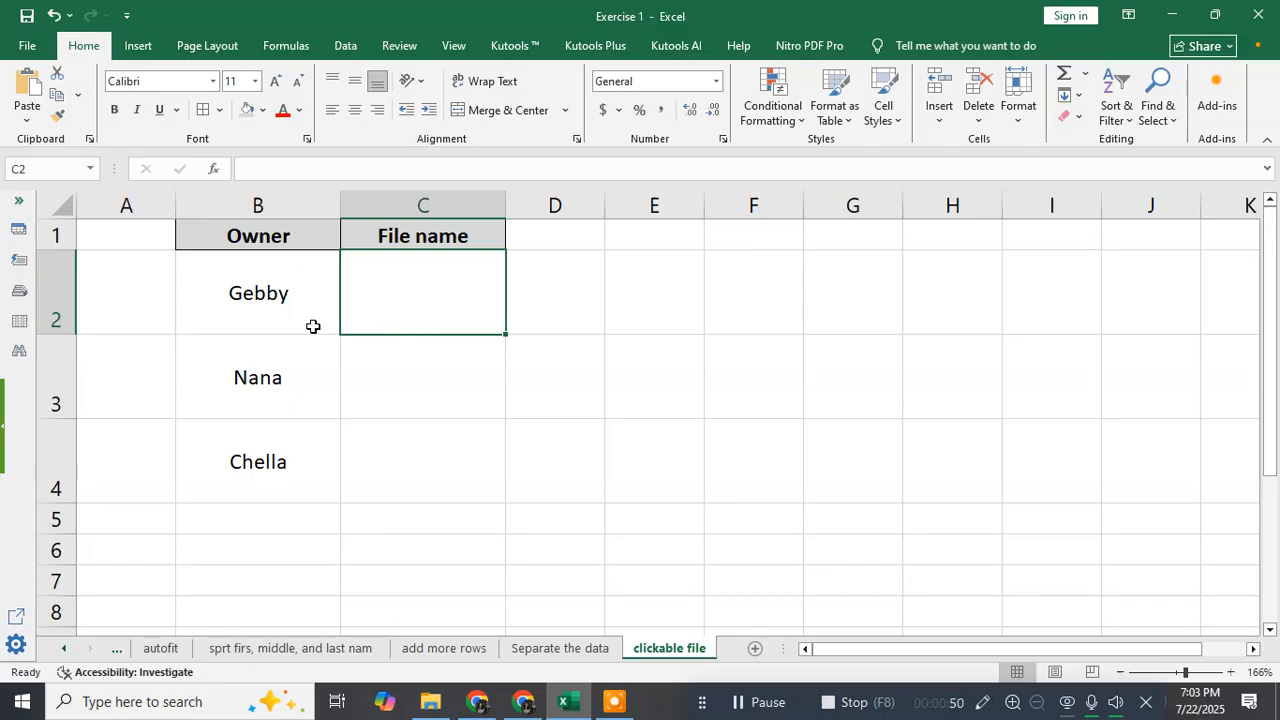
click(390, 283)
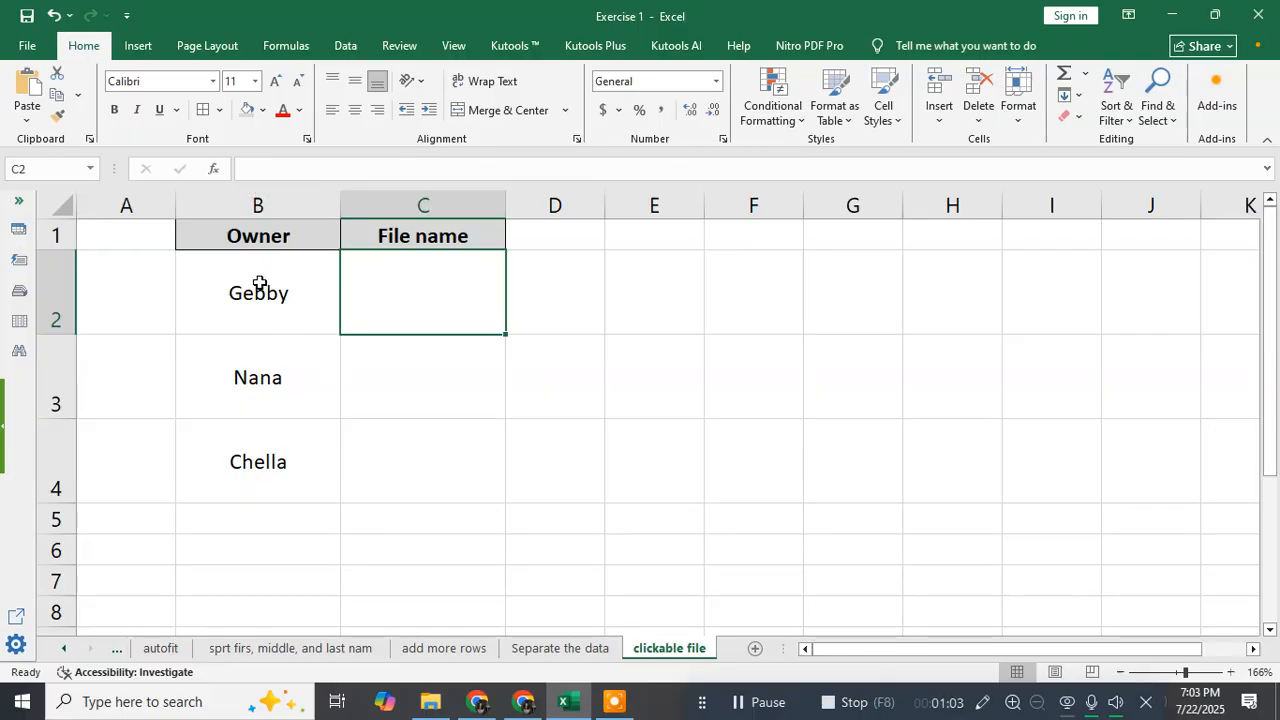
click(161, 306)
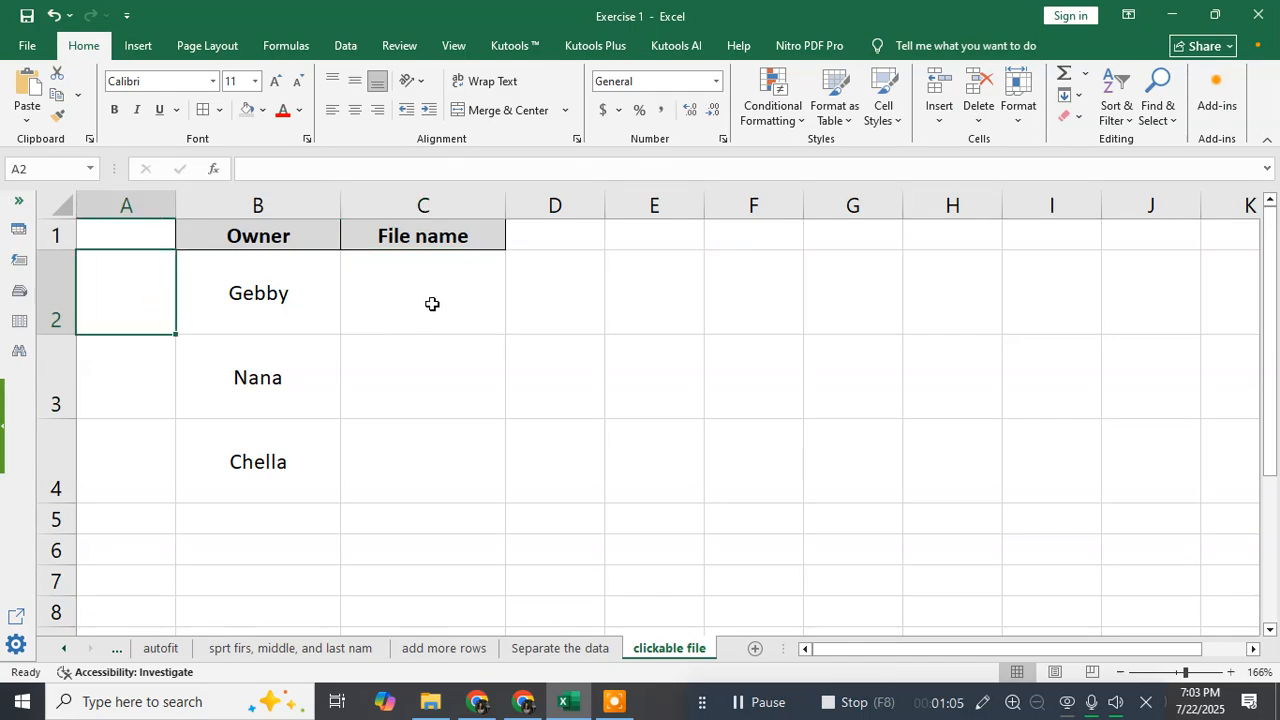
click(425, 301)
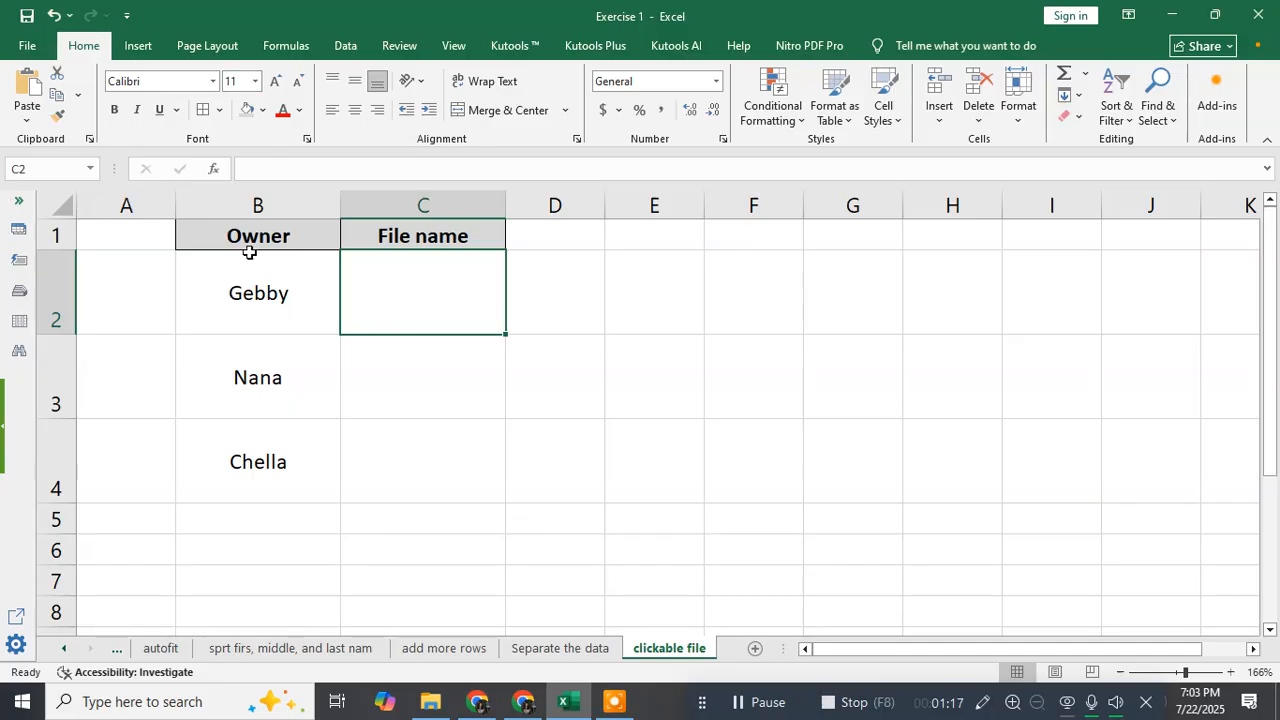
click(140, 47)
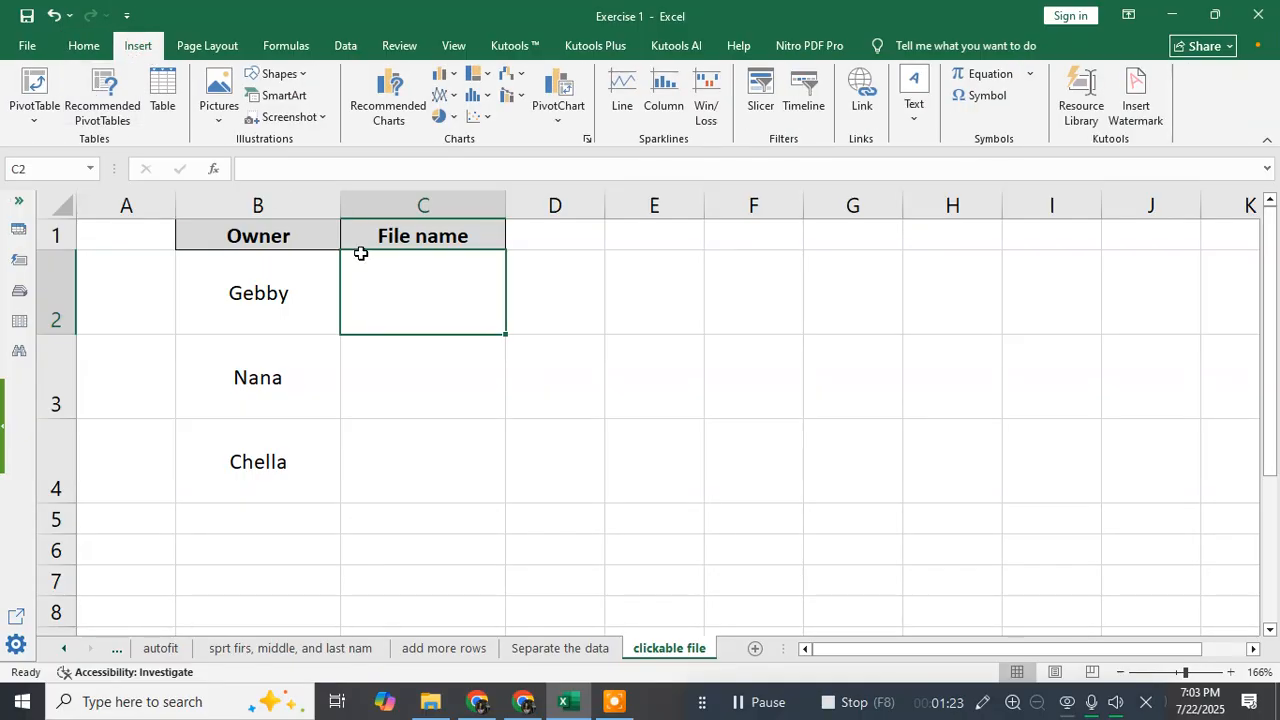
click(915, 115)
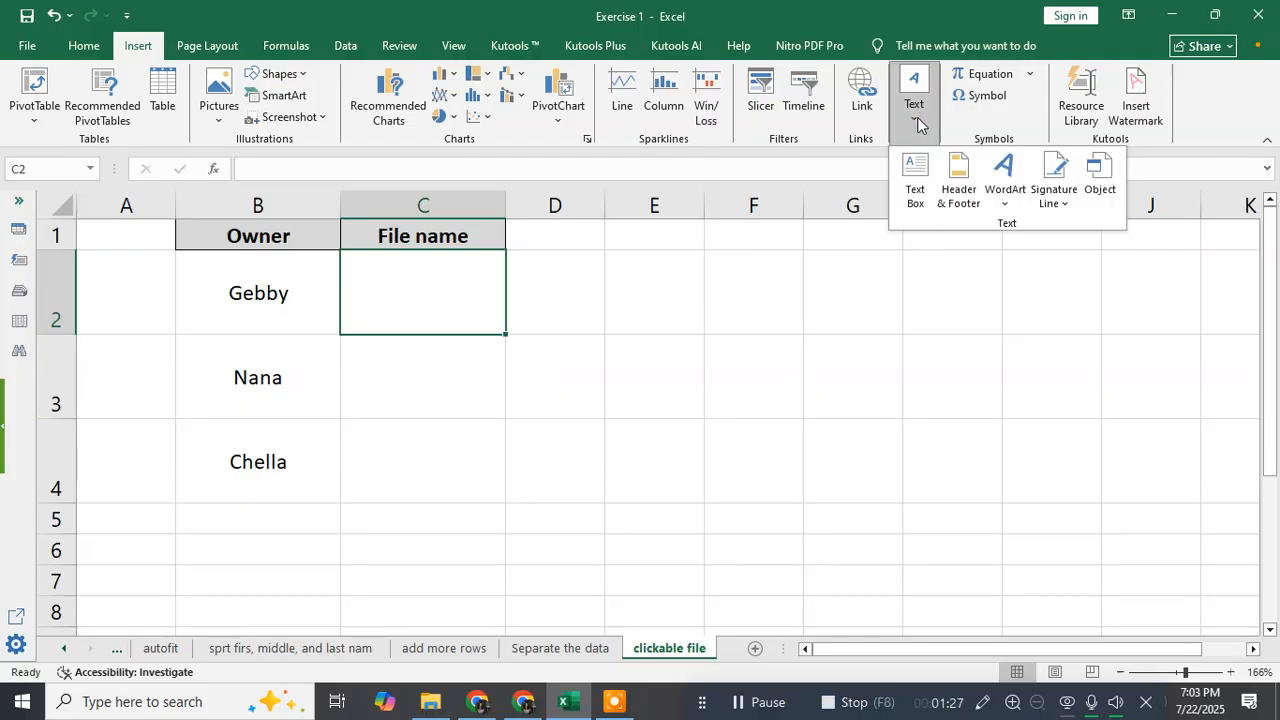
click(1101, 175)
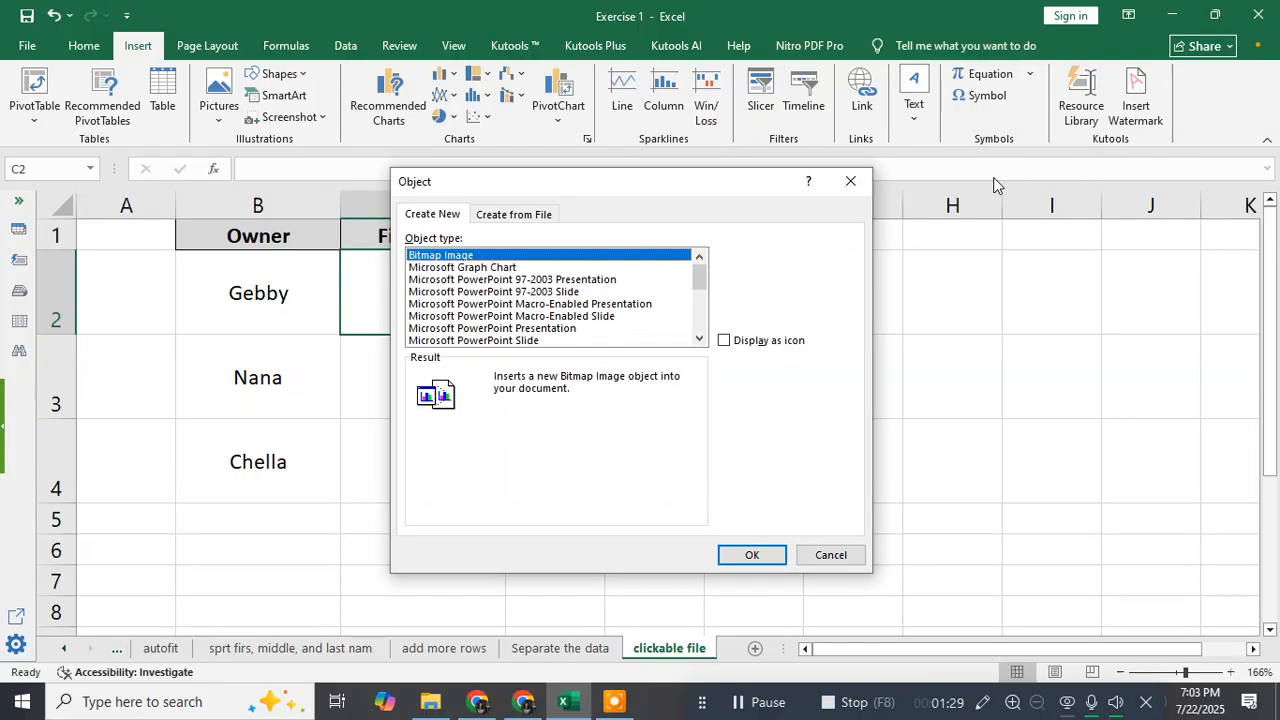
click(519, 218)
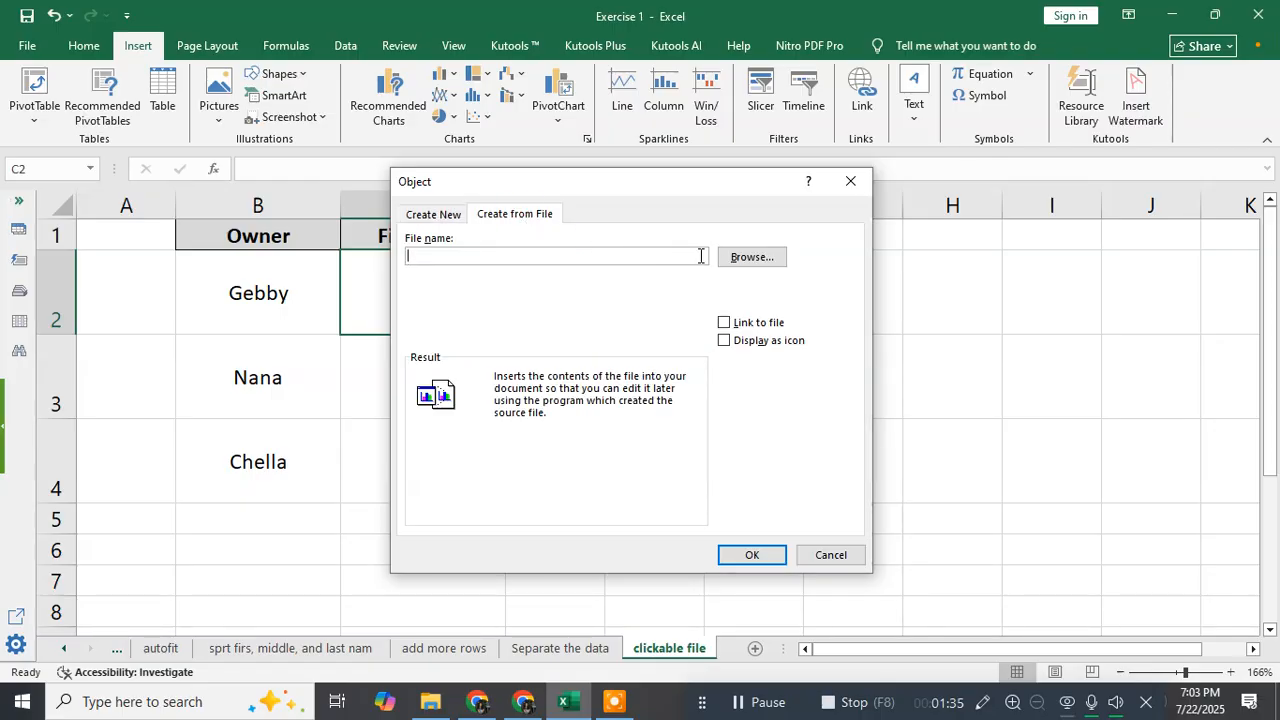
click(738, 257)
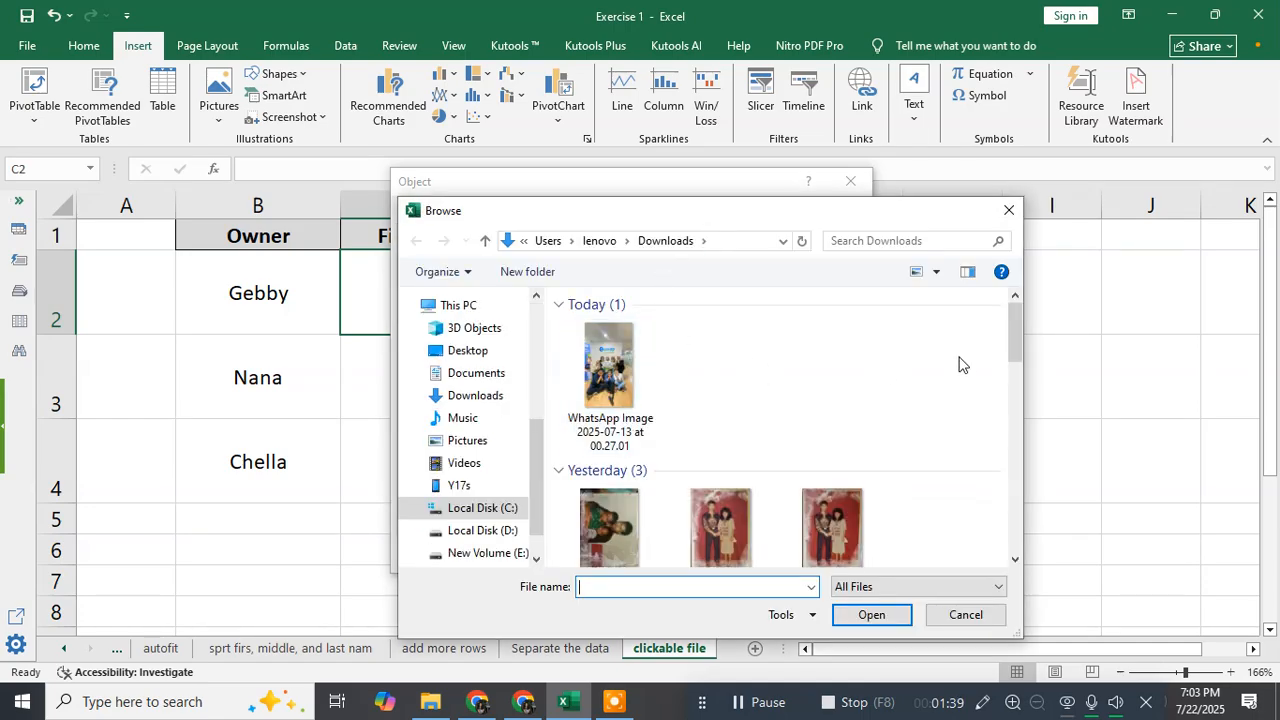
drag(1017, 333, 1010, 458)
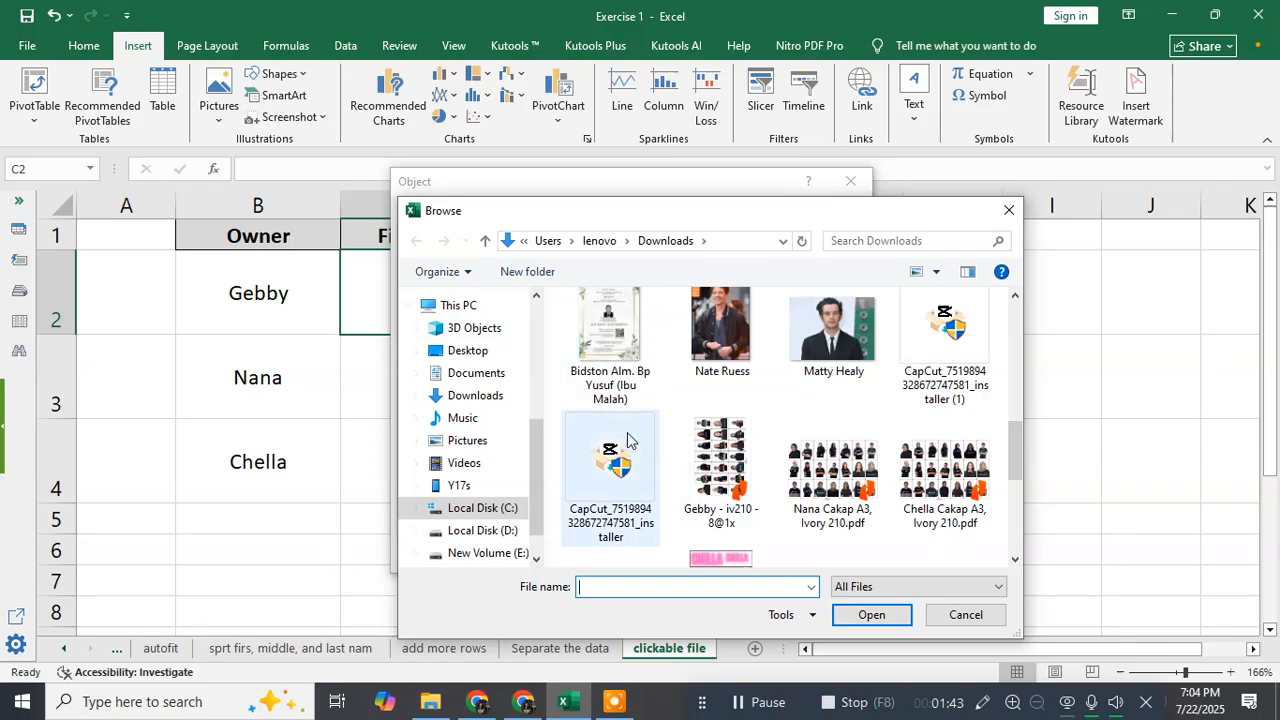
click(715, 467)
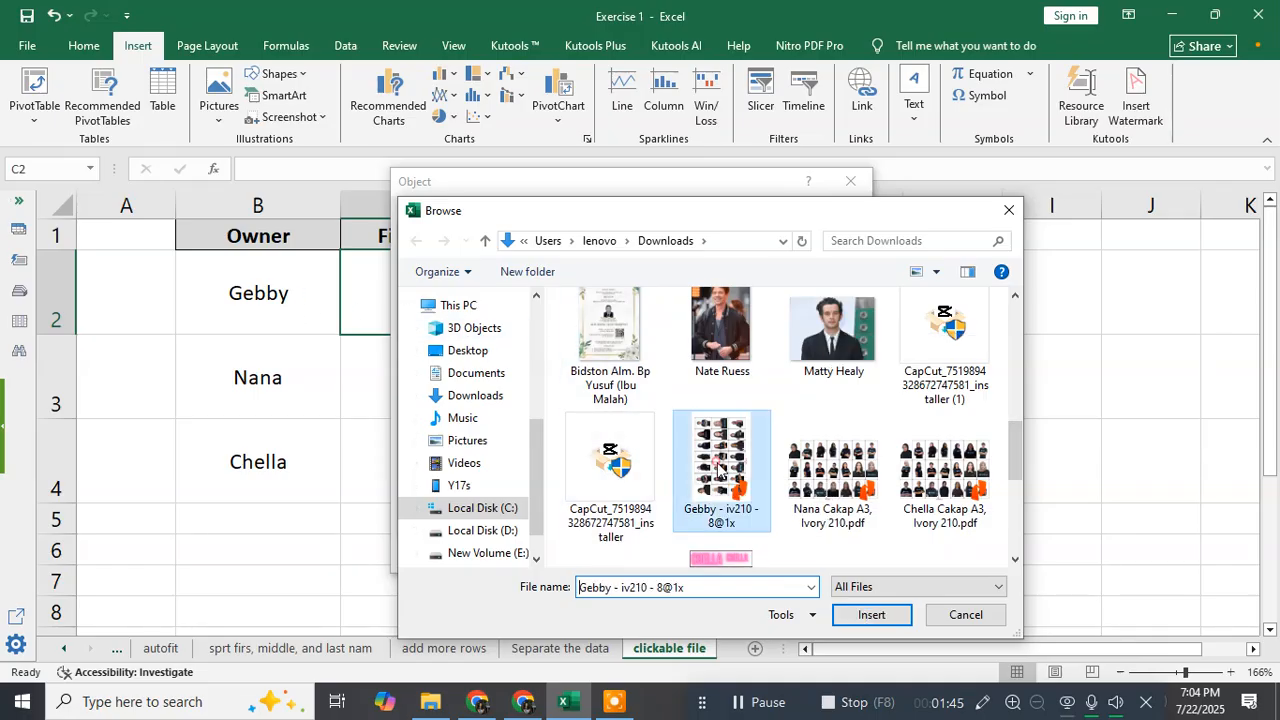
click(862, 622)
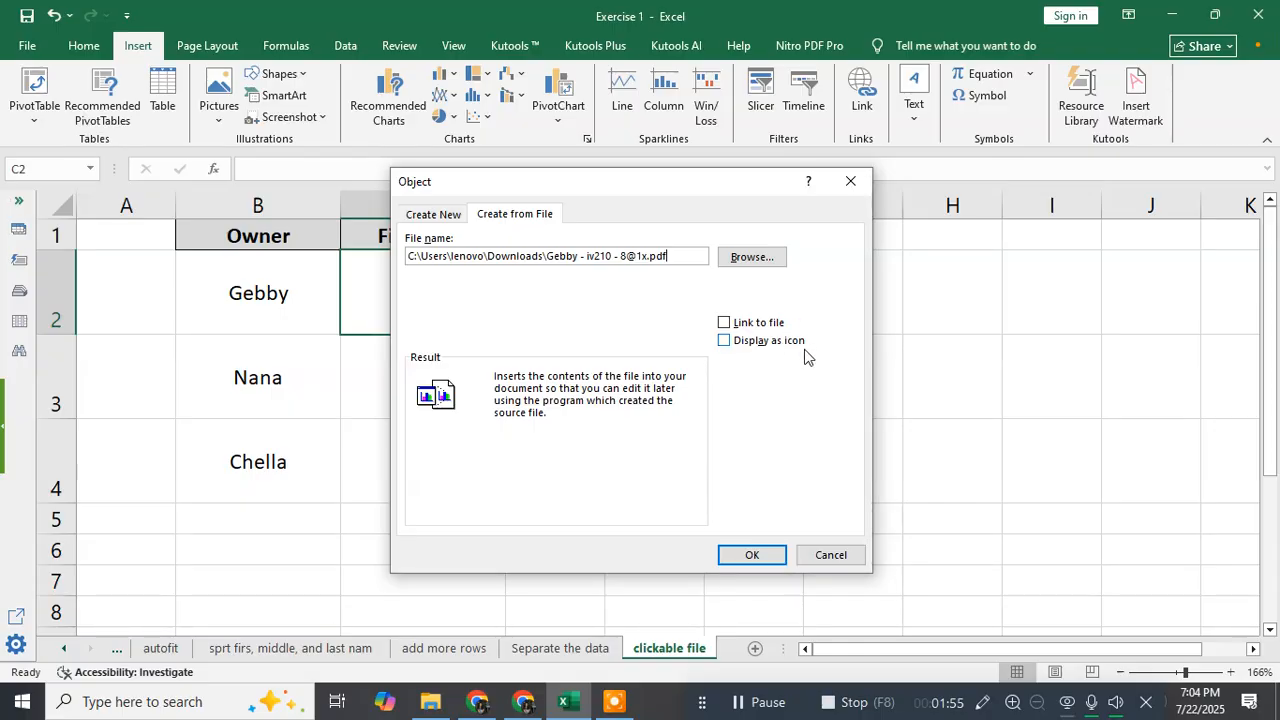
Embed the chosen PDF displayed as an icon, keeping the first package icon in the icon picker.
click(738, 345)
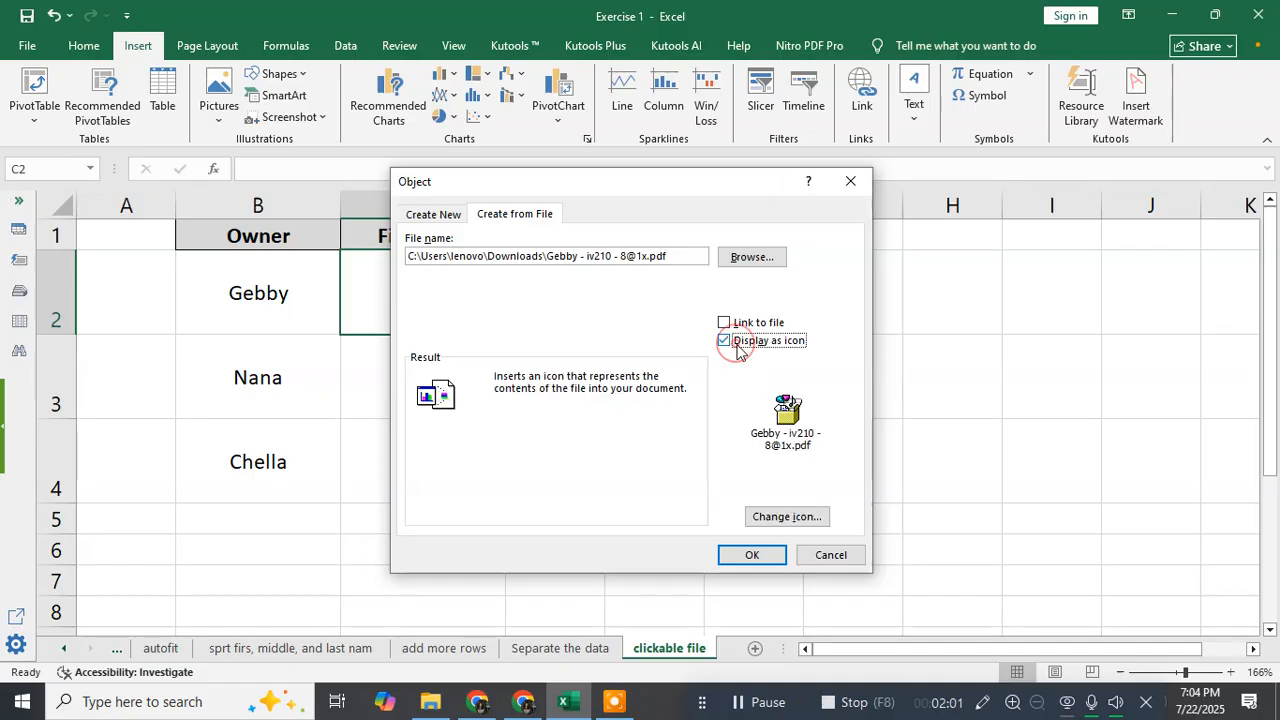
click(796, 519)
click(570, 375)
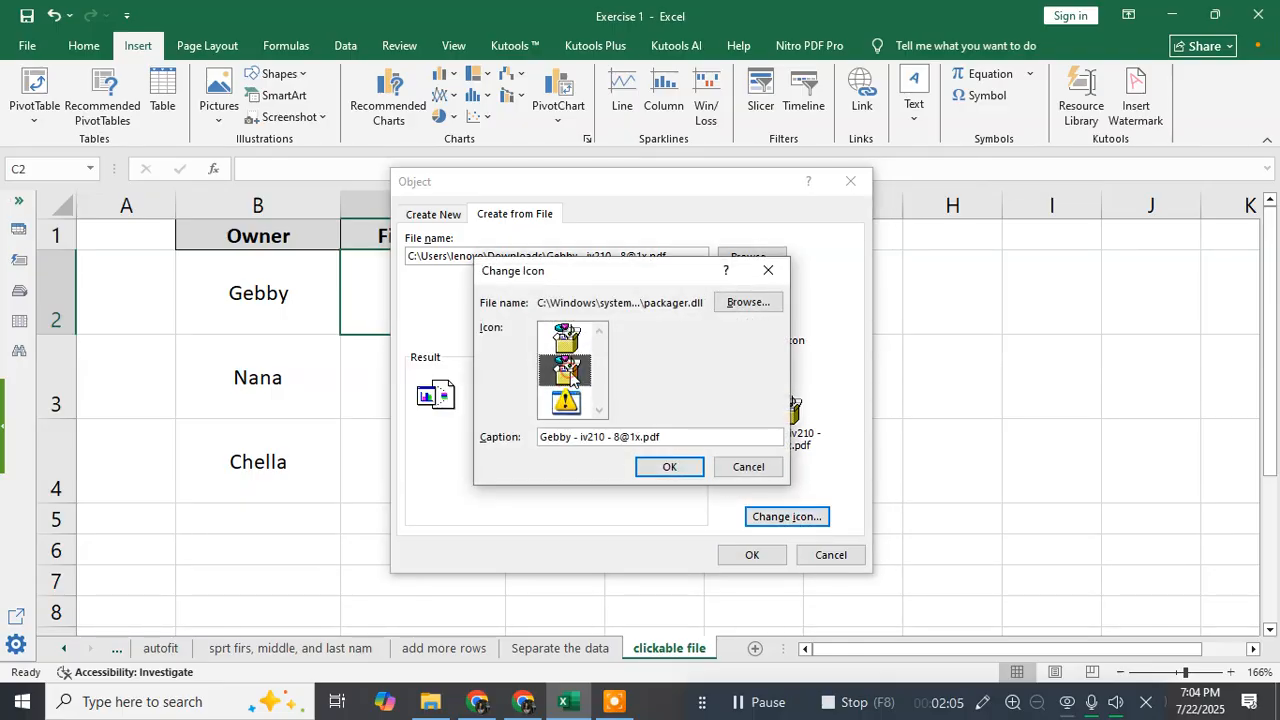
click(573, 402)
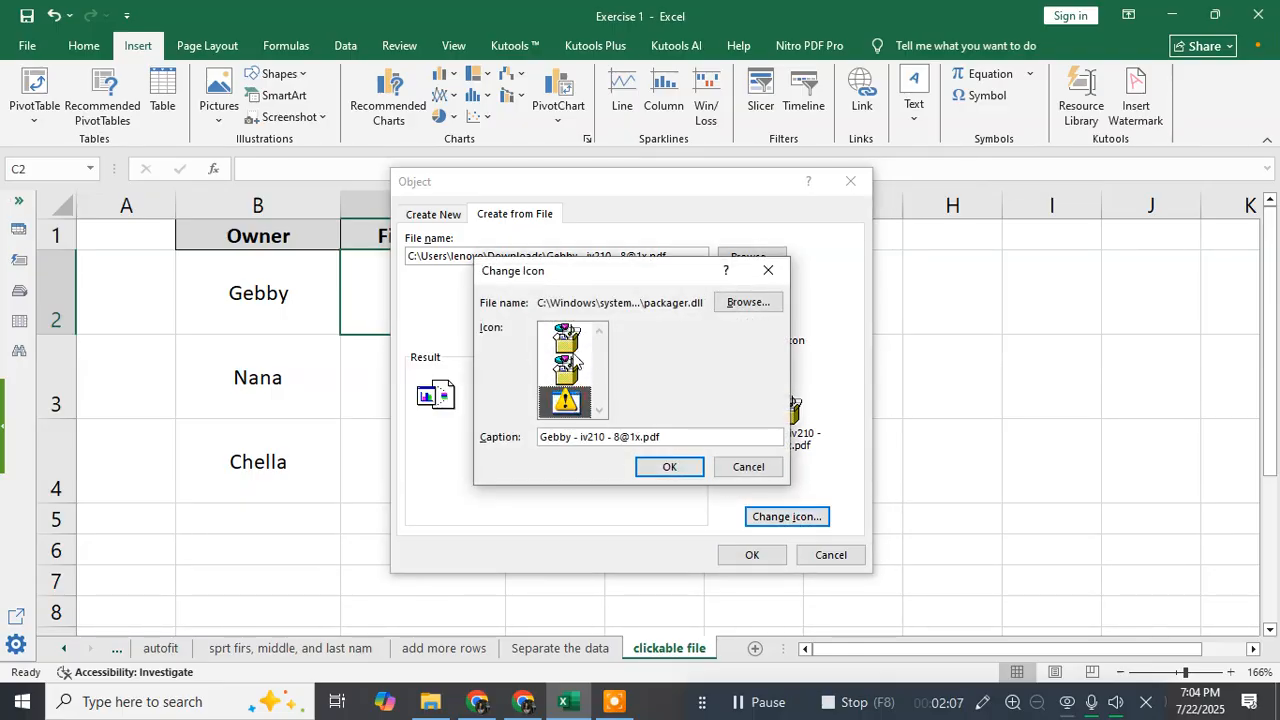
click(583, 345)
click(572, 378)
click(570, 405)
click(574, 345)
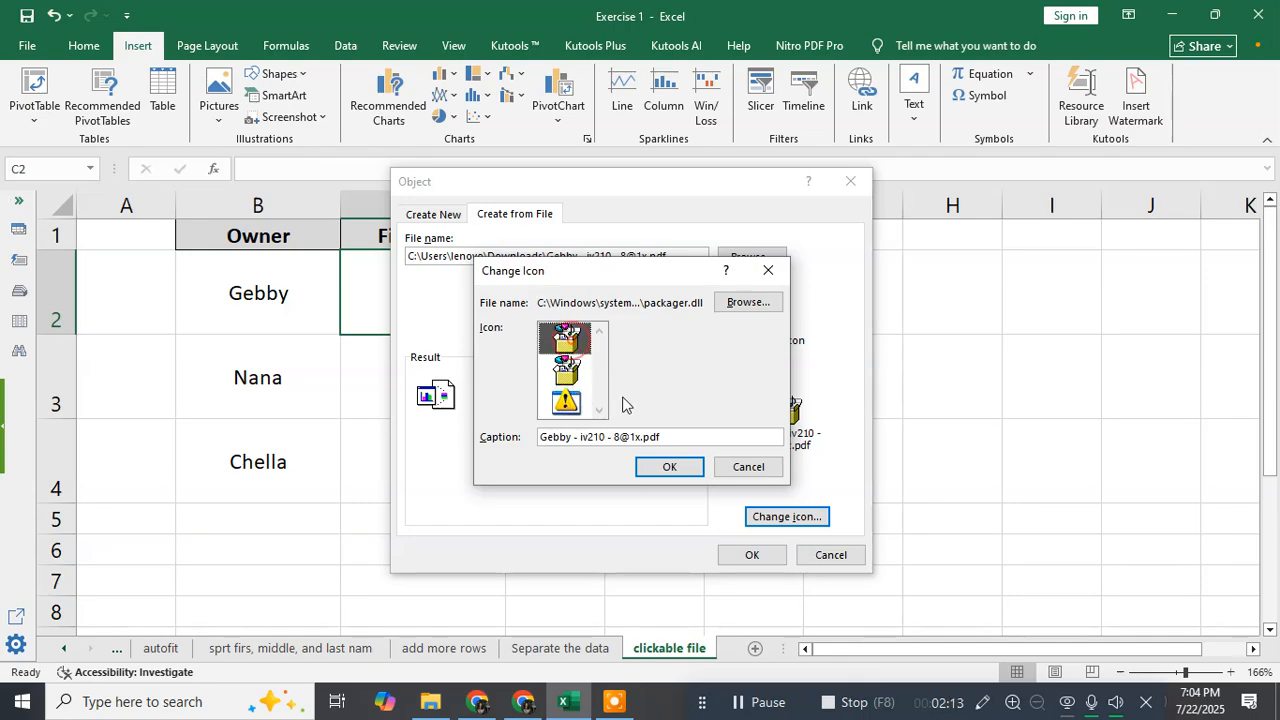
click(664, 470)
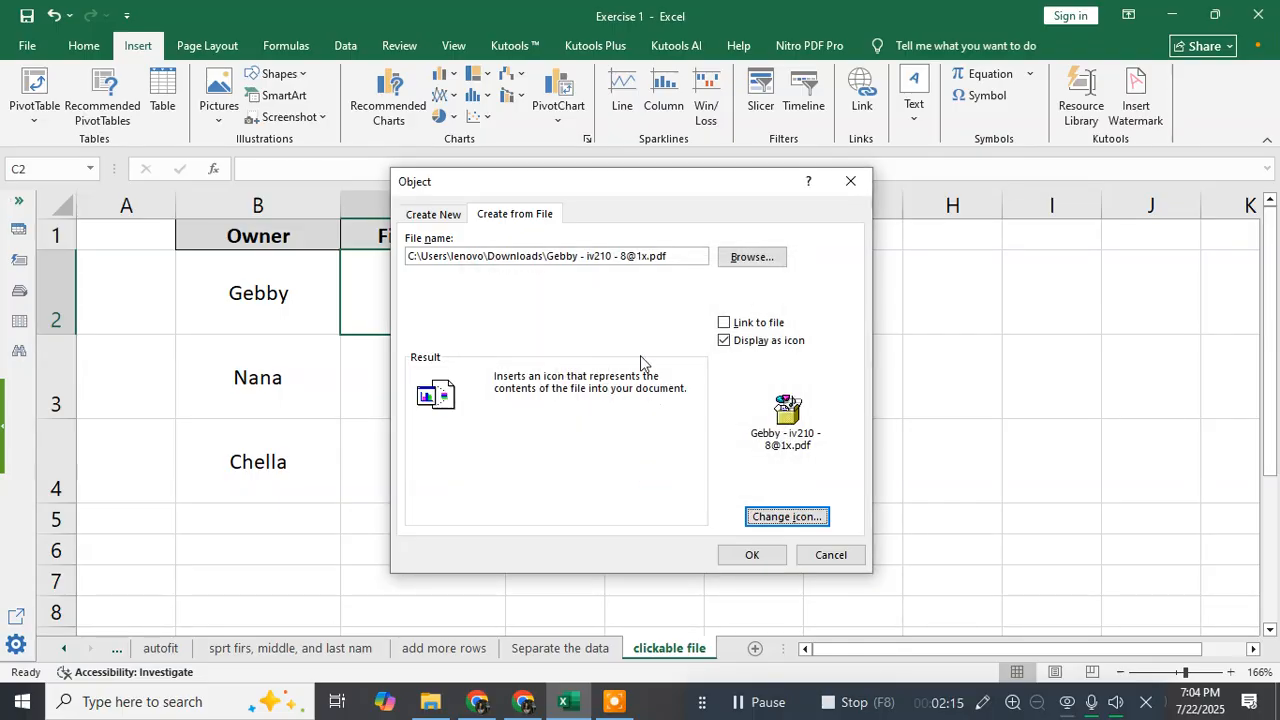
click(748, 555)
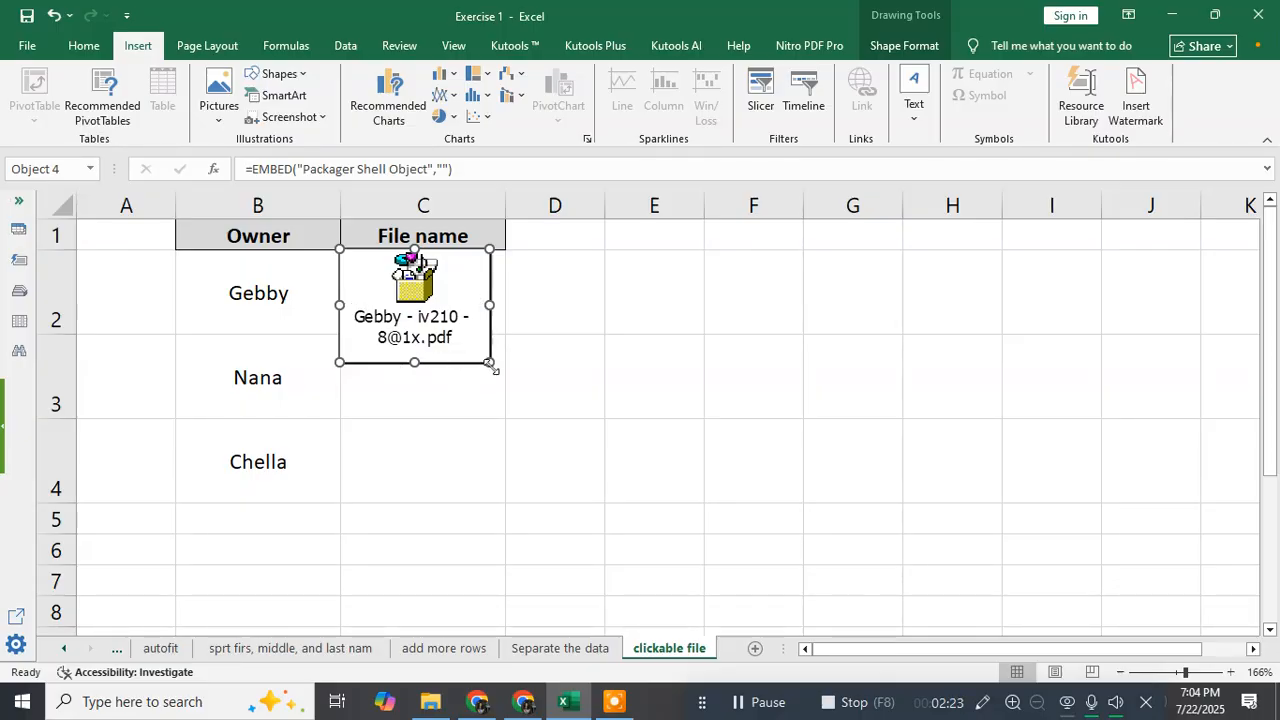
Shrink the Gebby file icon so it fits inside cell C2.
drag(489, 362, 441, 293)
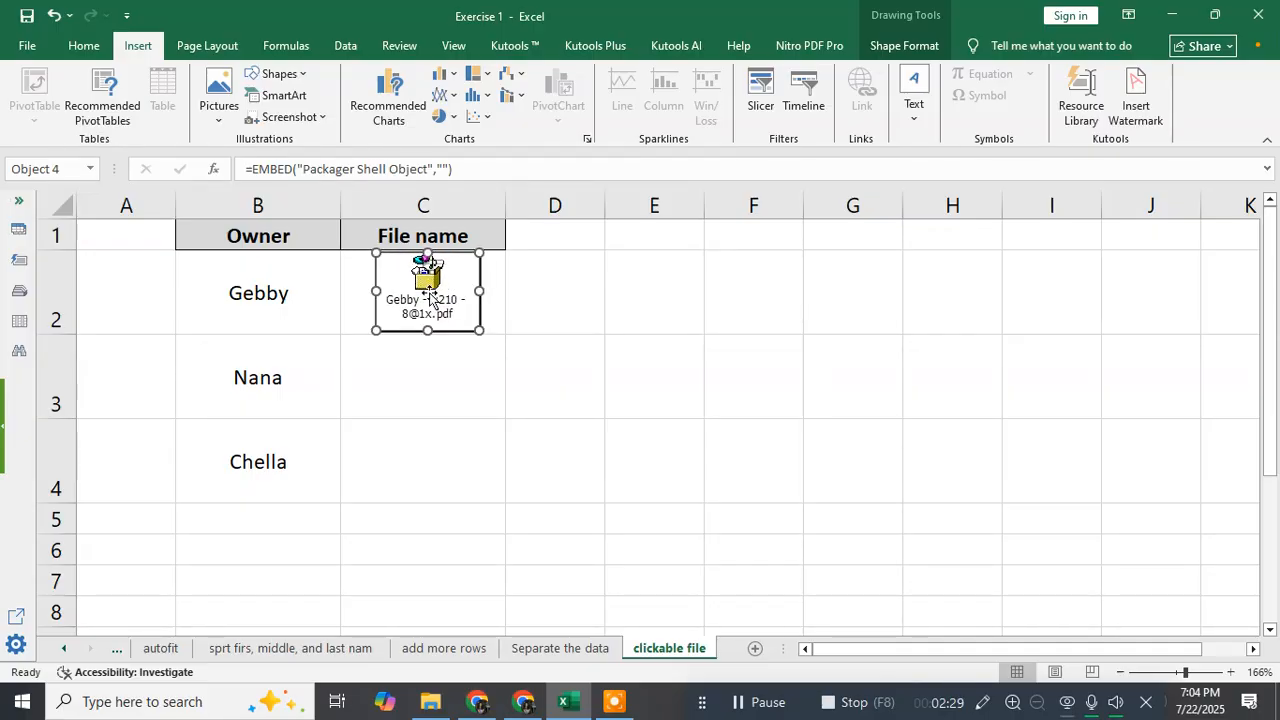
click(423, 371)
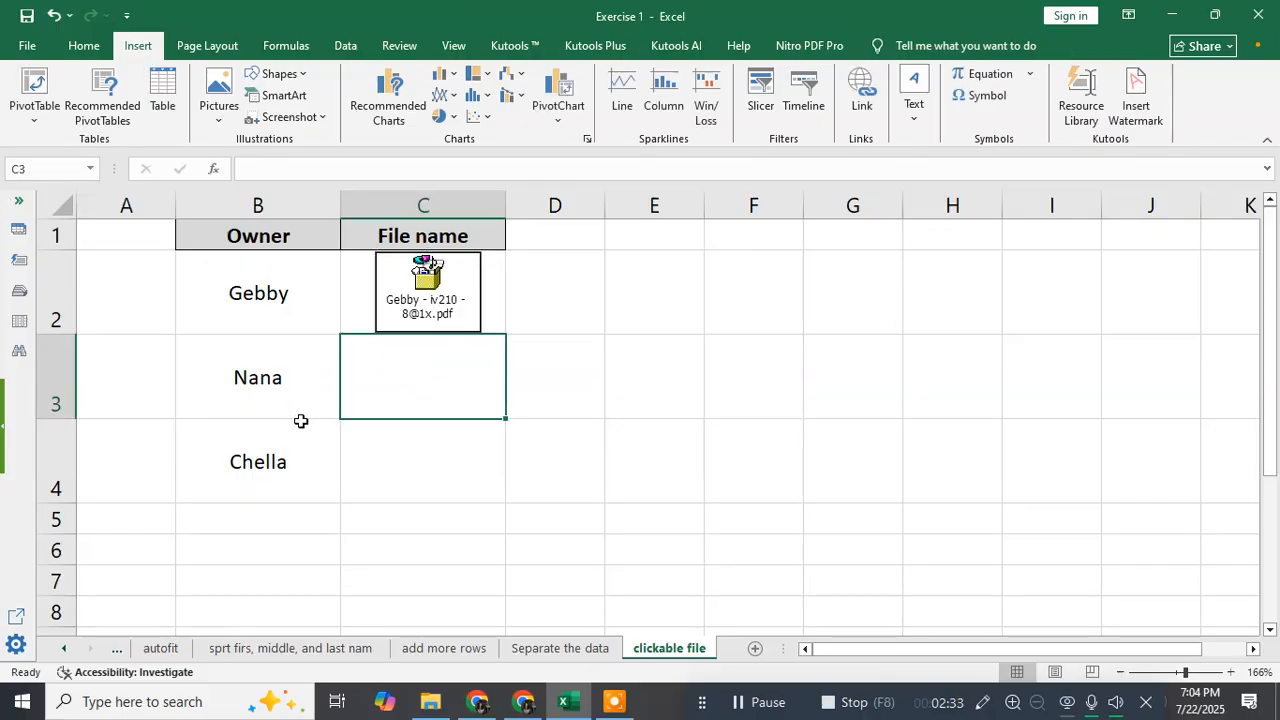
Embed Nana Cakap A3, Ivory 210.pdf from Downloads into cell C3, displayed as an icon.
click(915, 112)
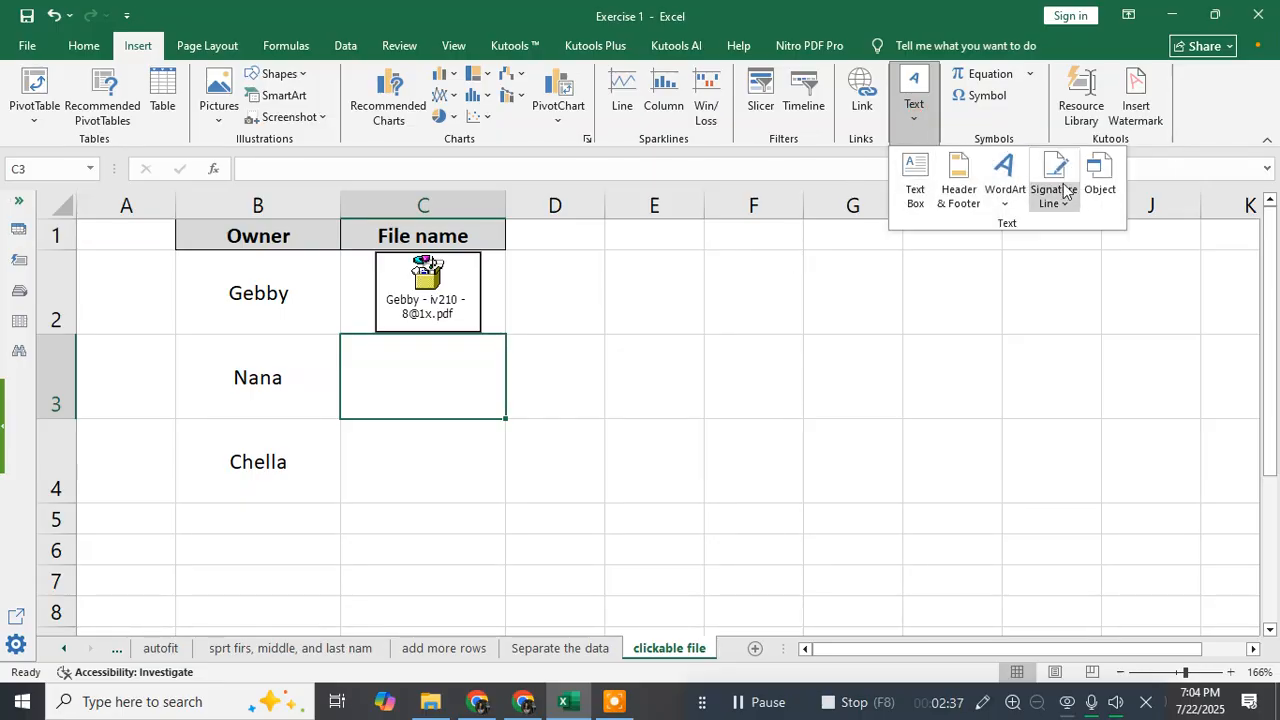
click(1100, 175)
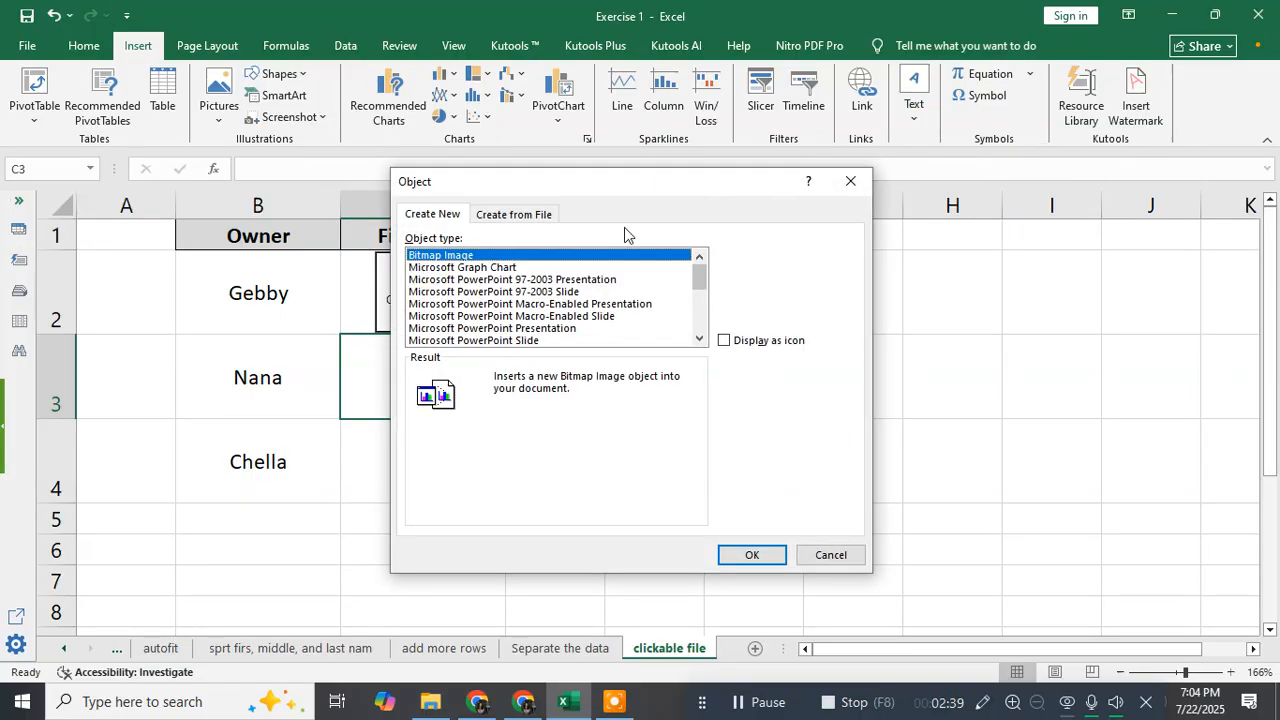
click(537, 216)
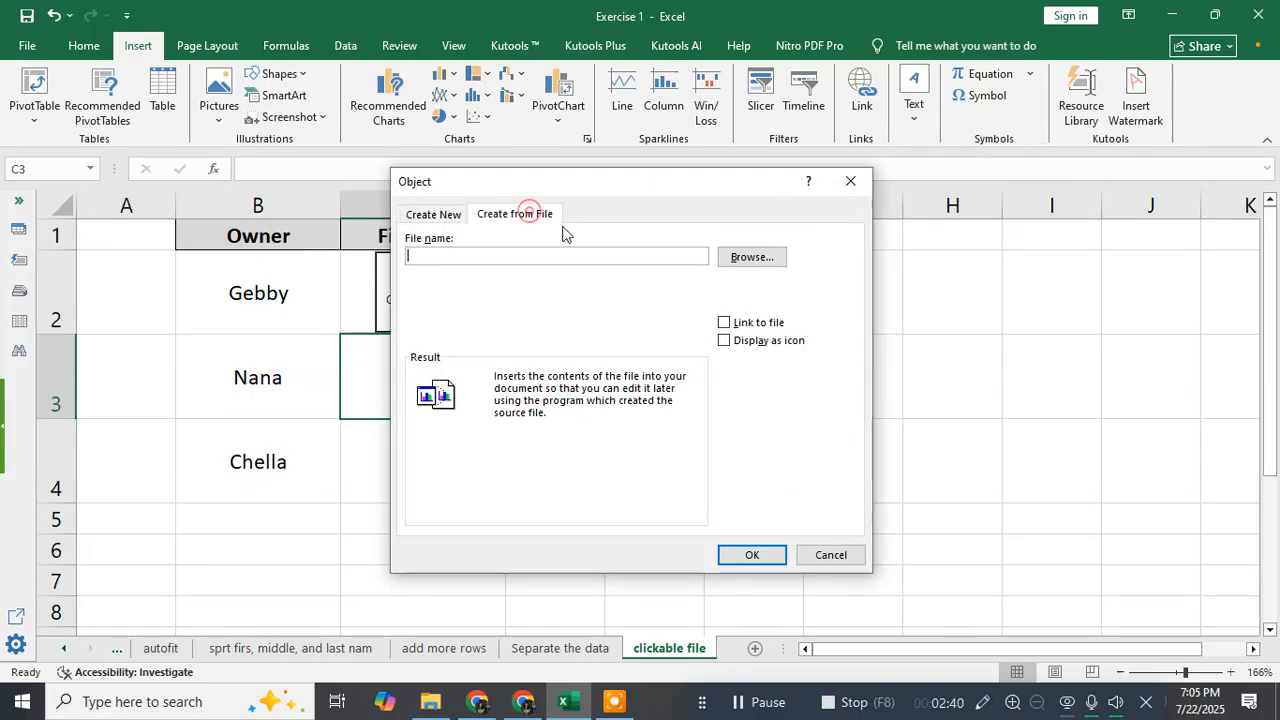
click(741, 262)
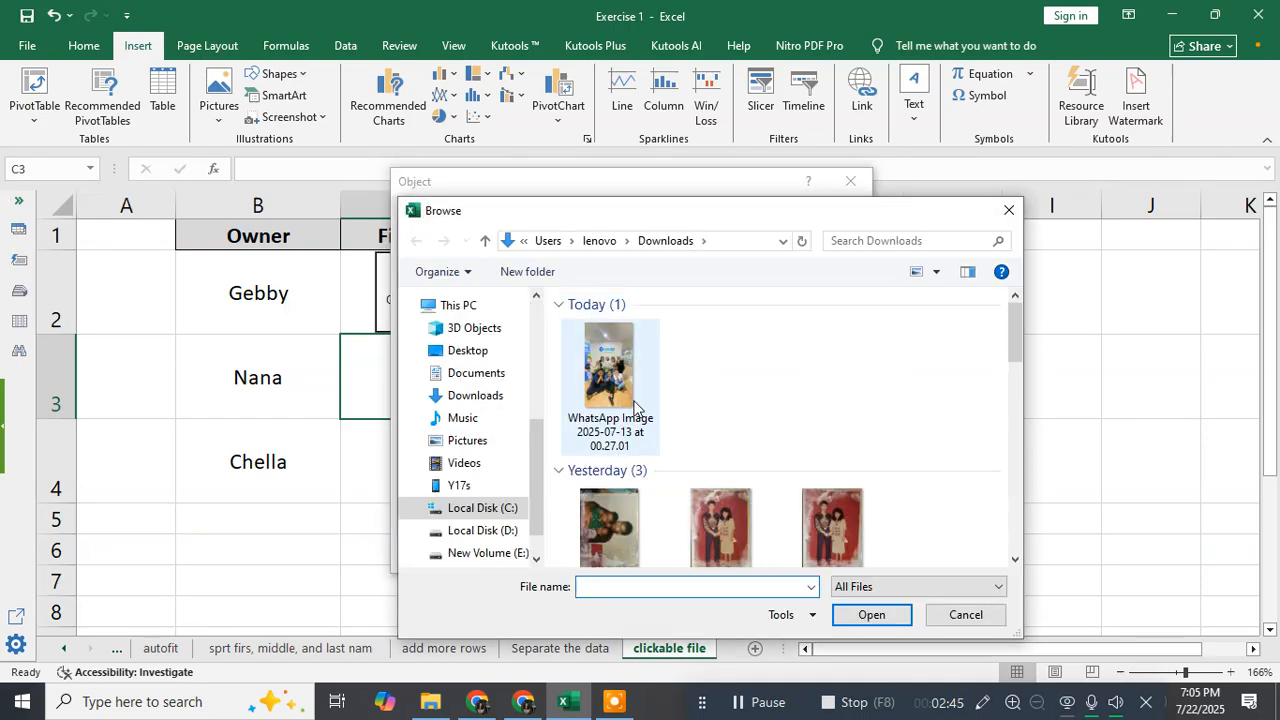
drag(1013, 325, 1002, 476)
click(846, 482)
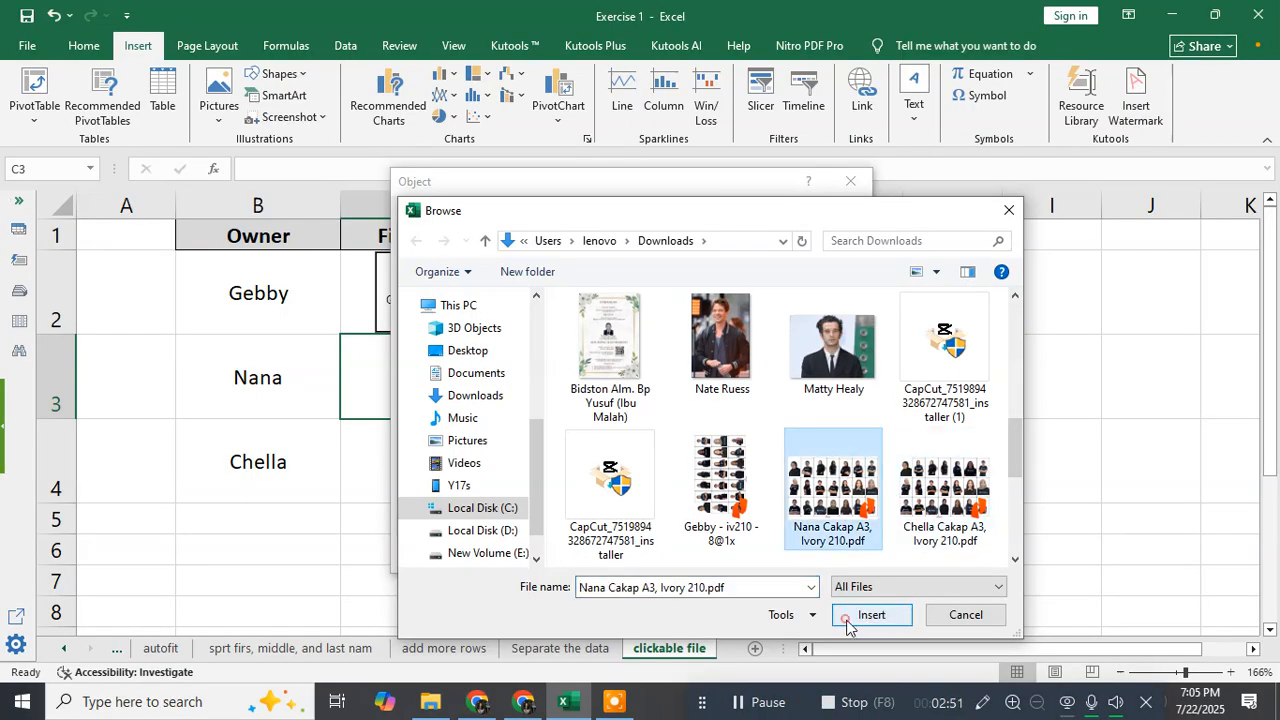
click(852, 616)
click(766, 341)
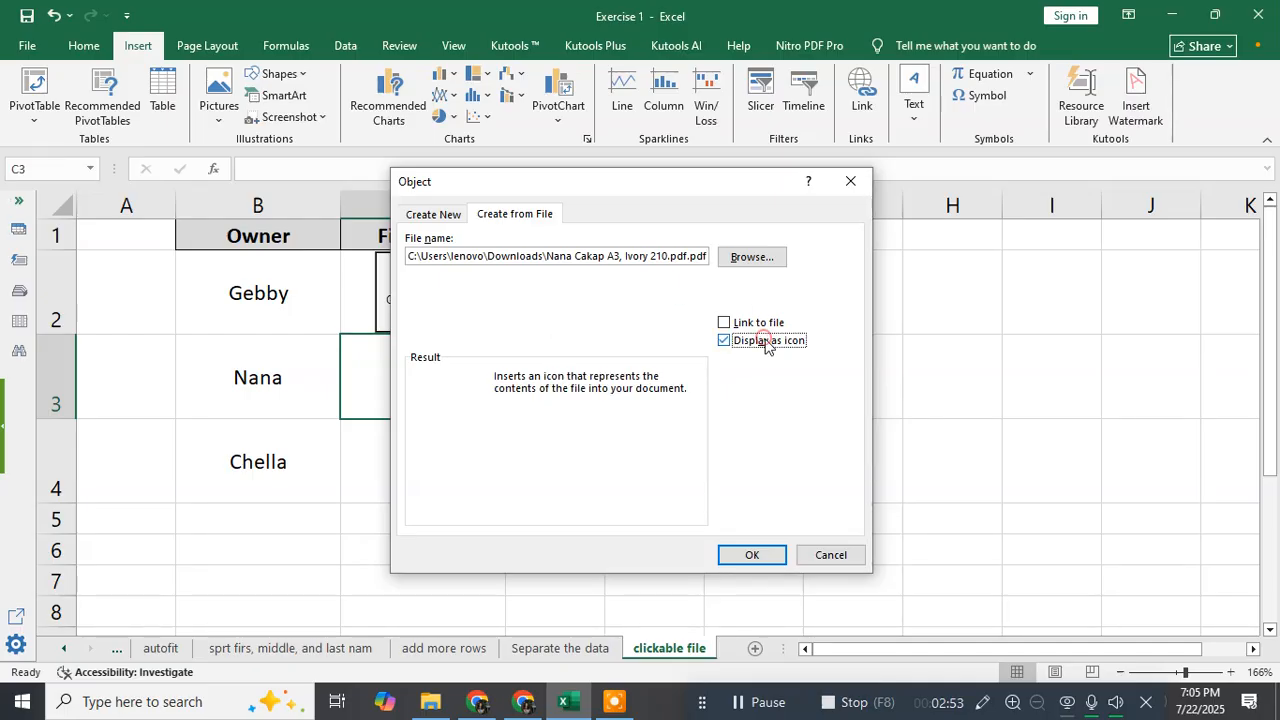
click(745, 553)
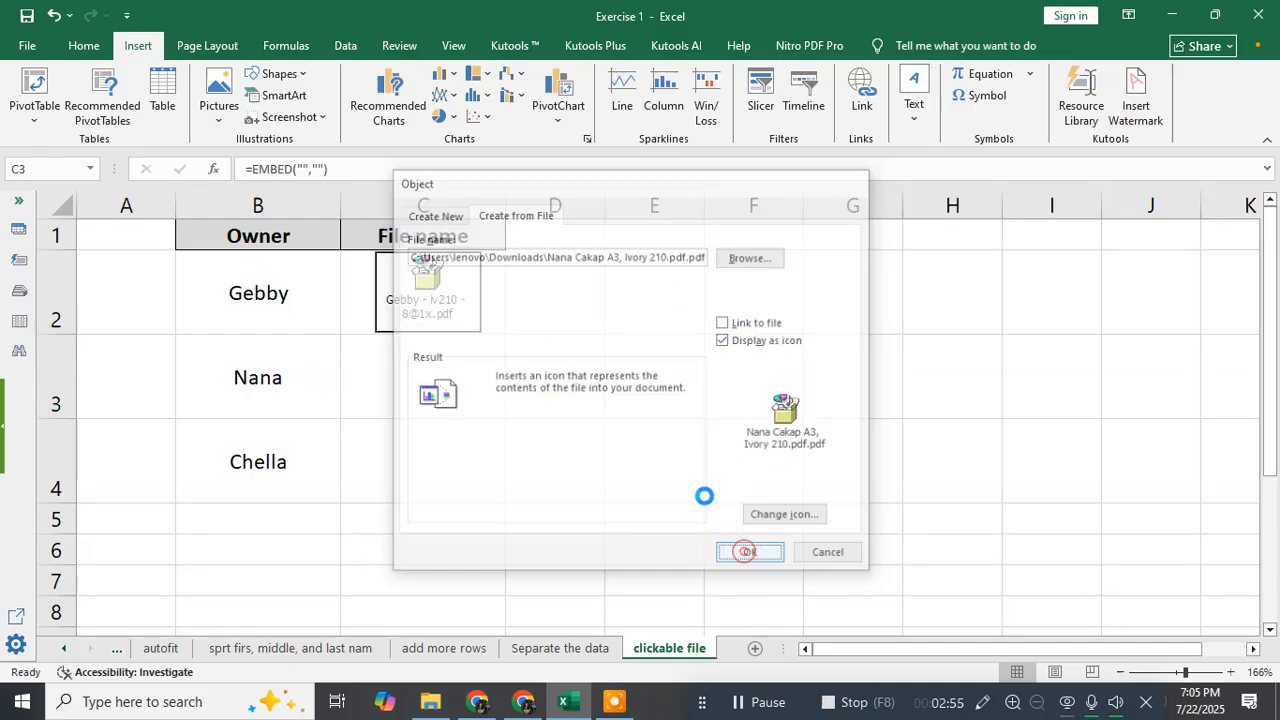
Resize and position the Nana icon inside cell C3 and nudge the Gebby icon to sit within C2.
drag(489, 446, 416, 410)
drag(429, 363, 462, 372)
mouse_move(478, 417)
mouse_down()
mouse_move(457, 406)
mouse_move(470, 410)
mouse_up()
click(480, 331)
drag(480, 331, 465, 326)
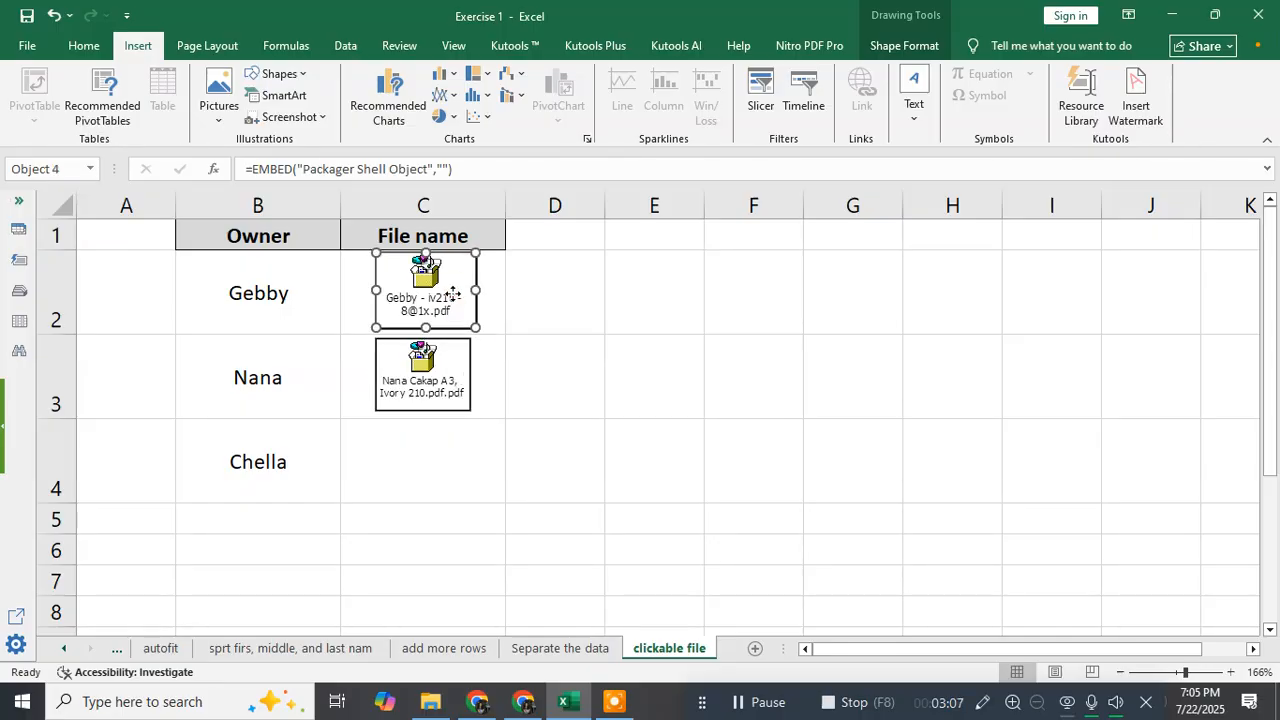
click(577, 310)
click(467, 296)
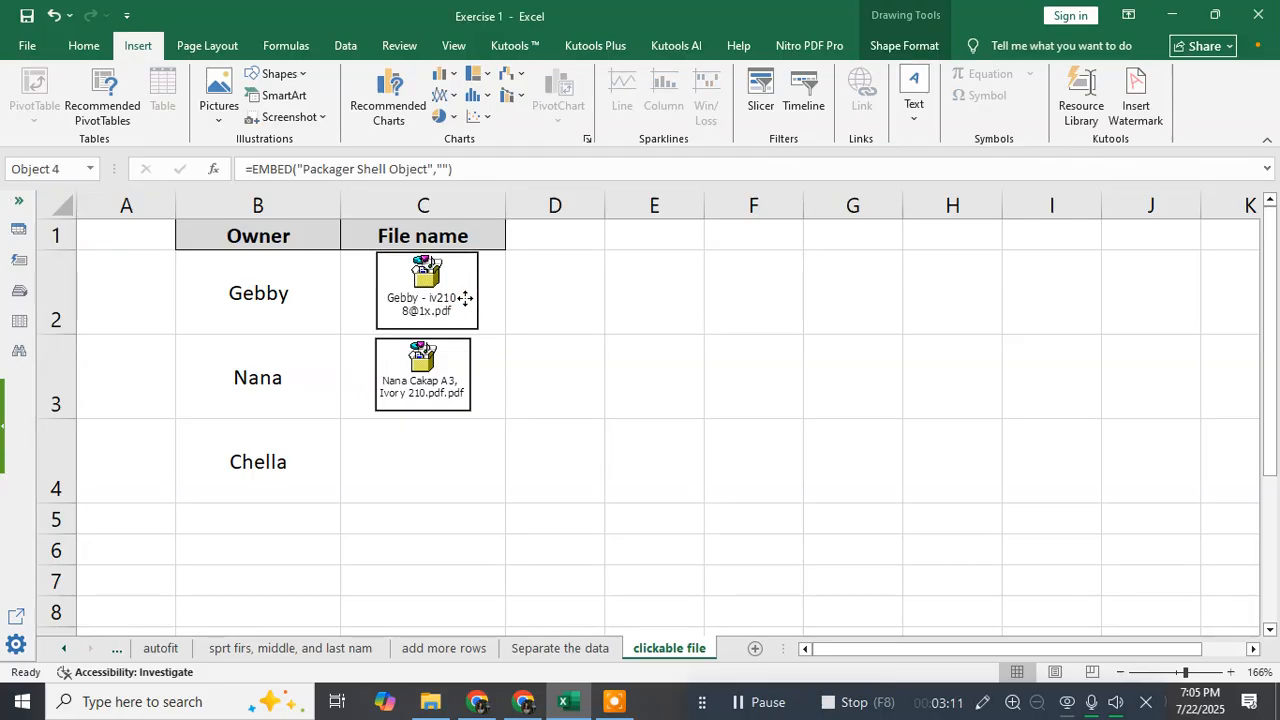
Embed Chella Cakap A3, Ivory 210.pdf from Downloads into cell C4, displayed as an icon.
click(449, 437)
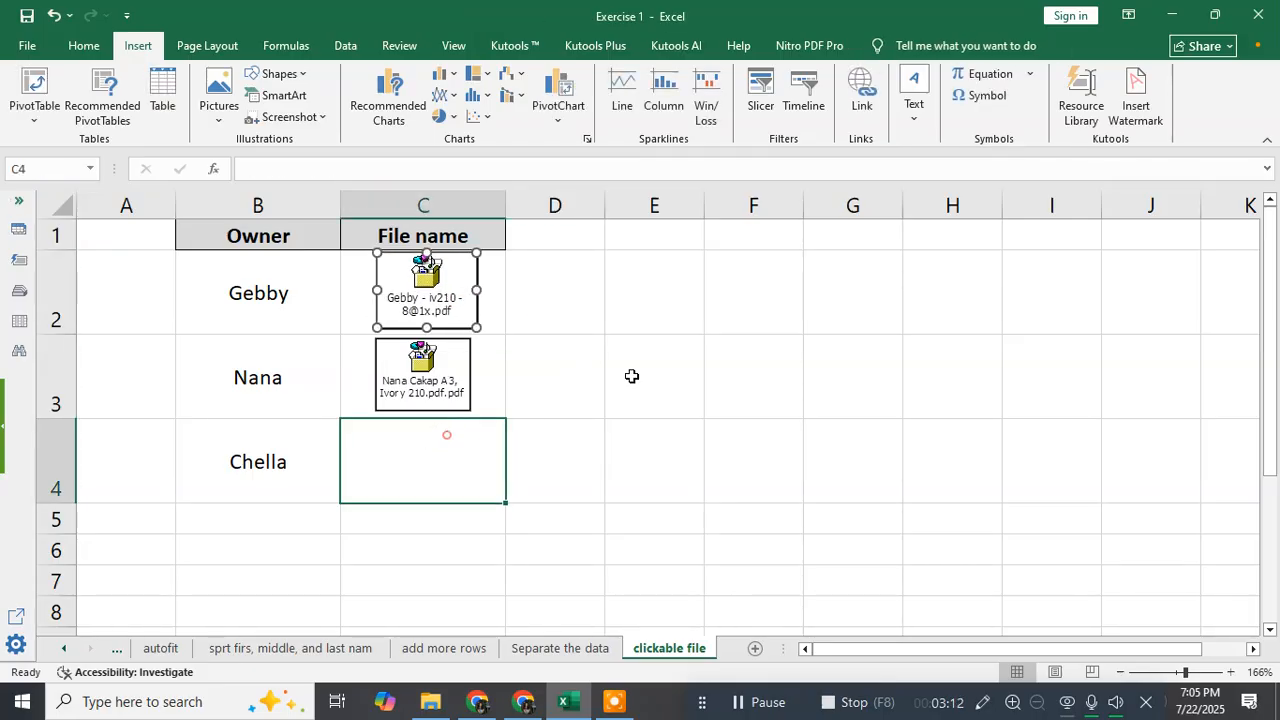
click(922, 101)
click(1097, 172)
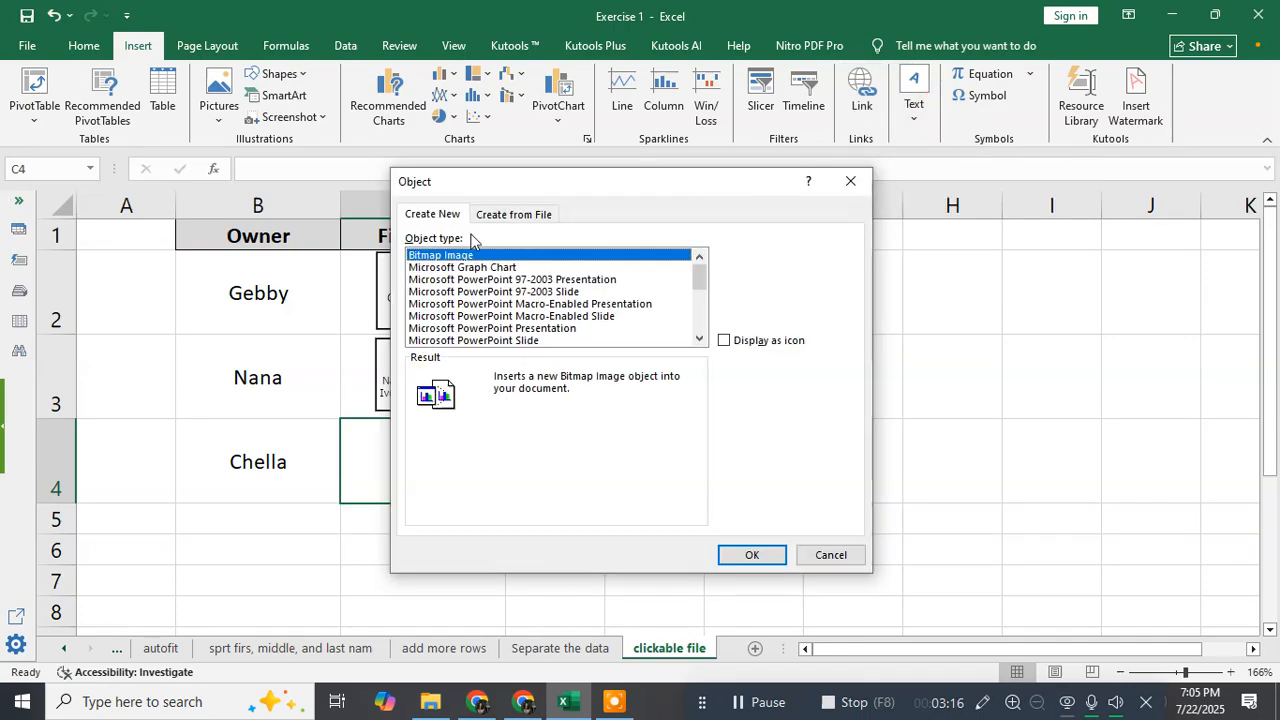
click(520, 215)
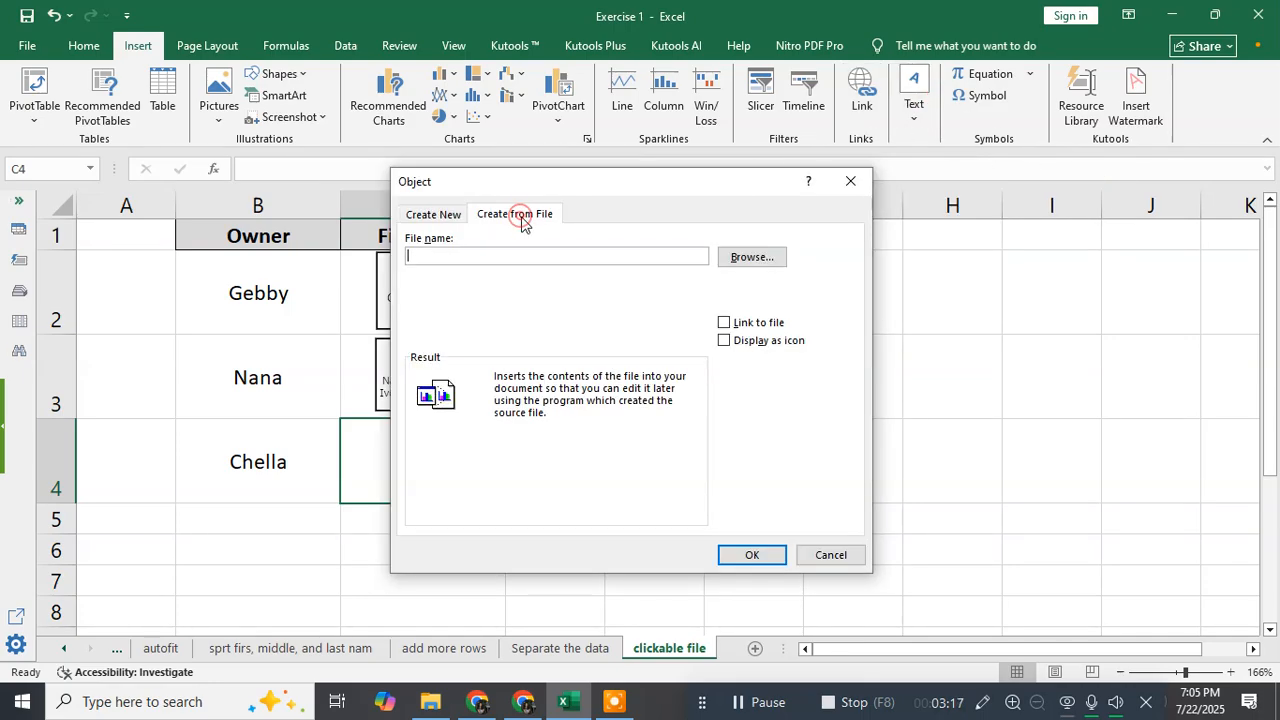
click(752, 262)
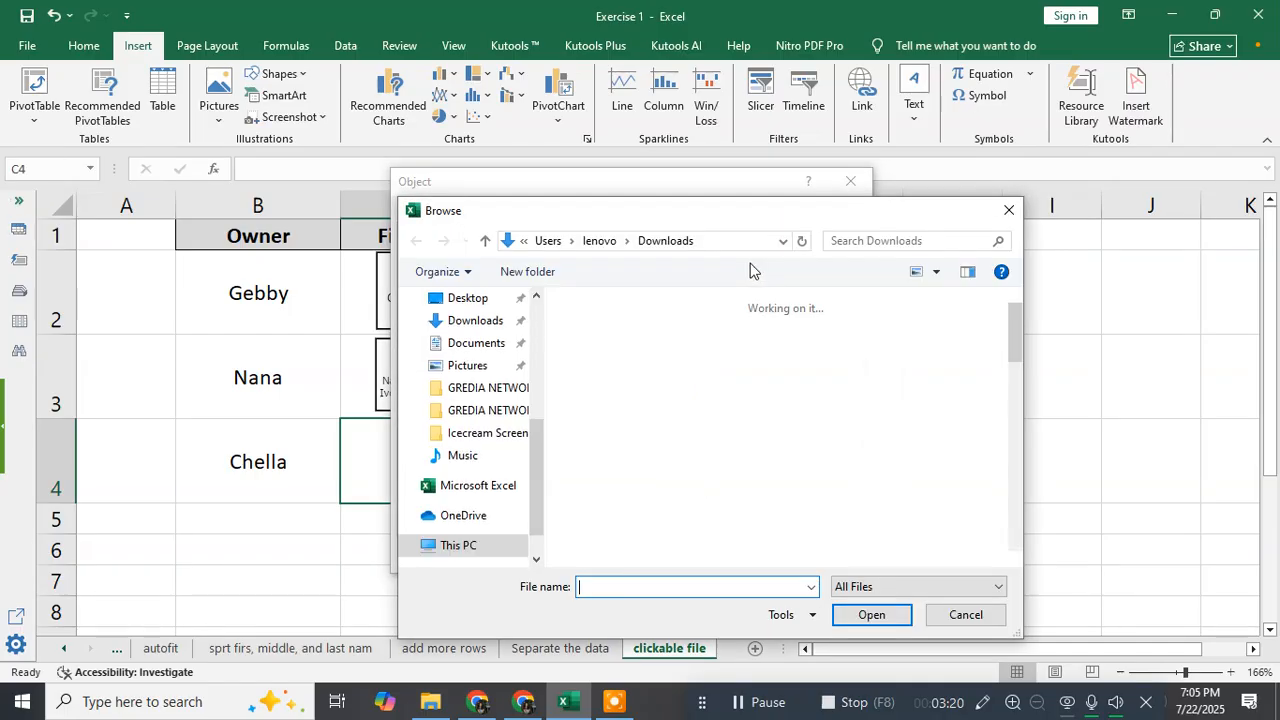
drag(1013, 335, 1000, 441)
click(944, 495)
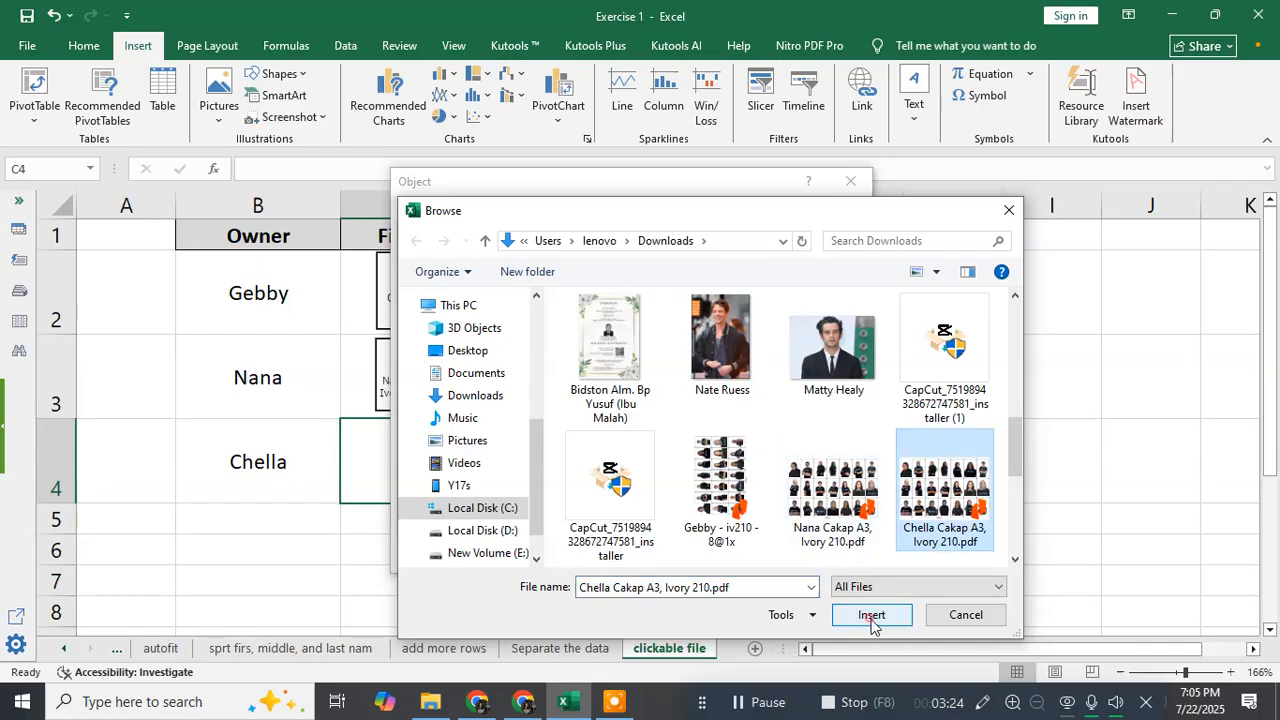
click(871, 615)
click(756, 344)
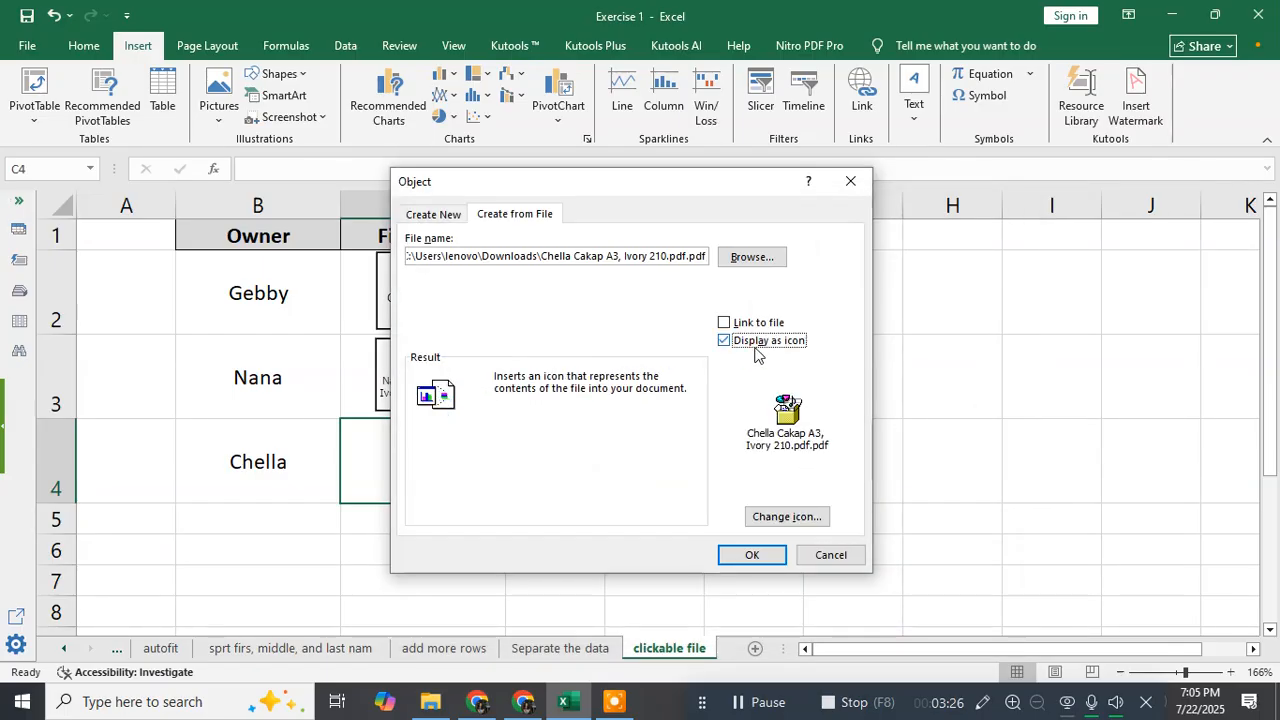
click(751, 553)
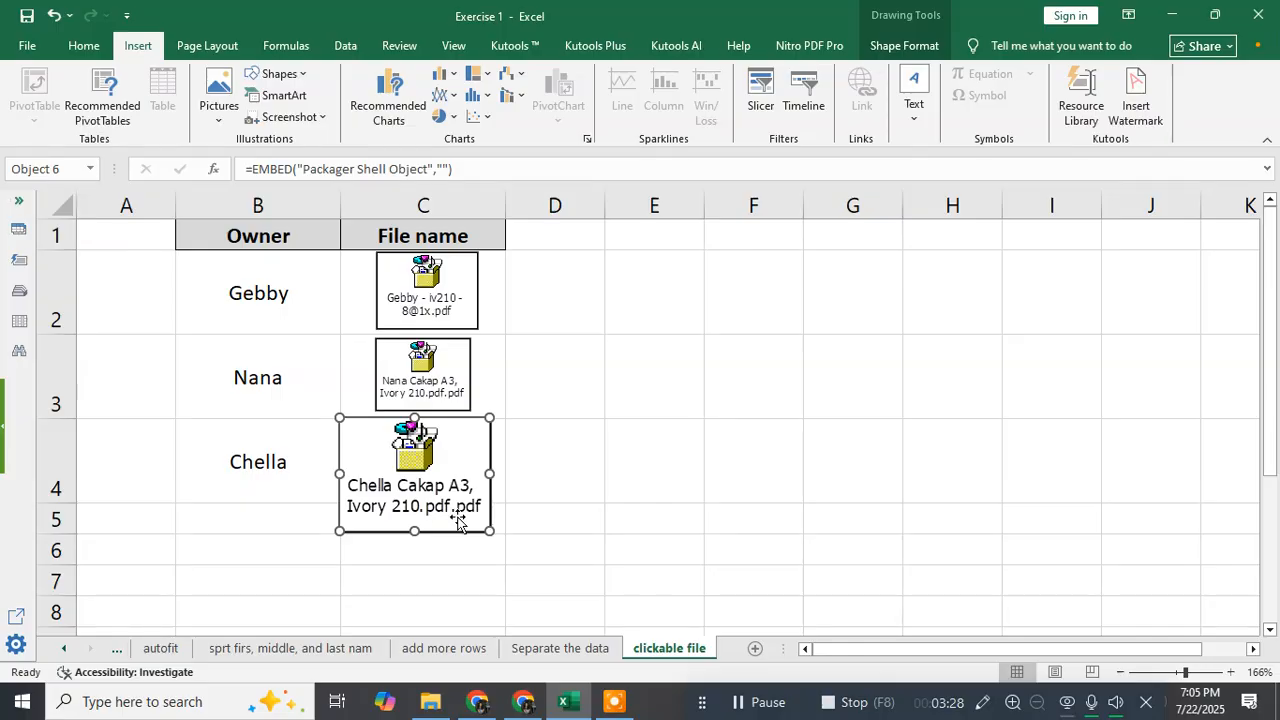
Shrink the Chella icon and position it inside cell C4.
drag(488, 530, 467, 527)
mouse_move(423, 505)
mouse_down()
mouse_move(403, 489)
mouse_move(441, 470)
mouse_up()
click(629, 336)
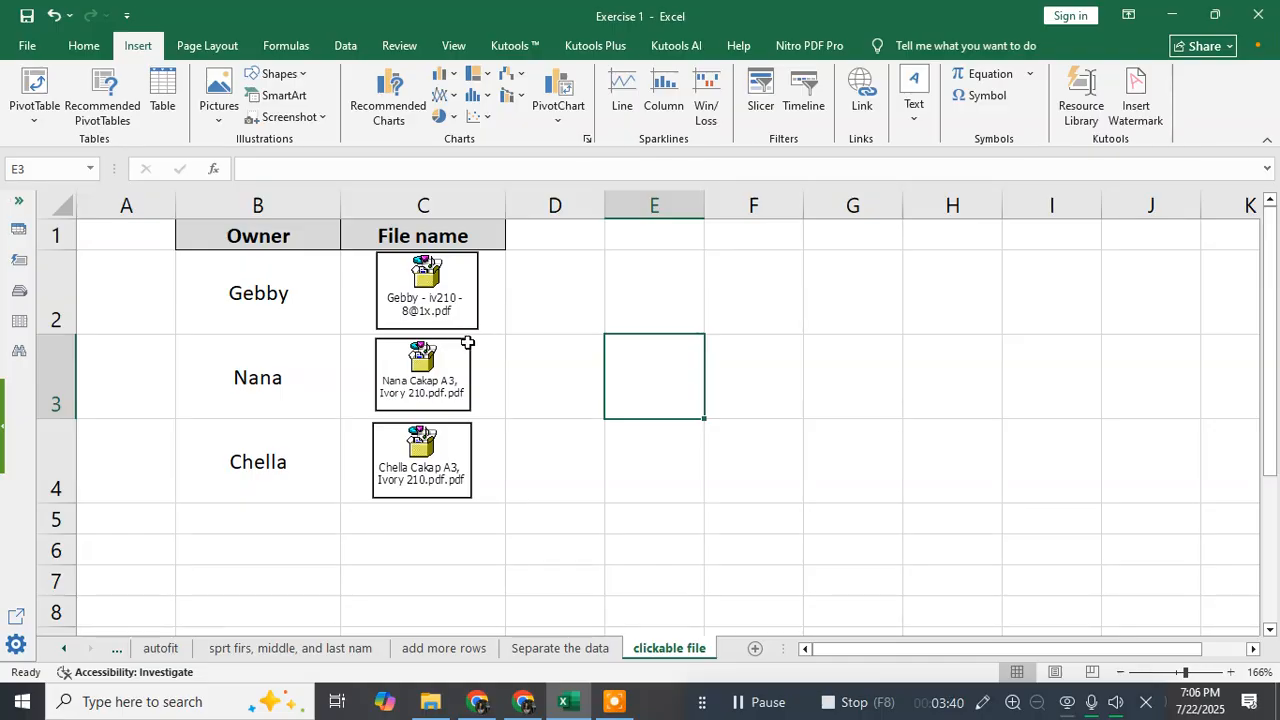
Open the embedded Gebby PDF from its icon to test it, and return to the workbook.
double_click(430, 290)
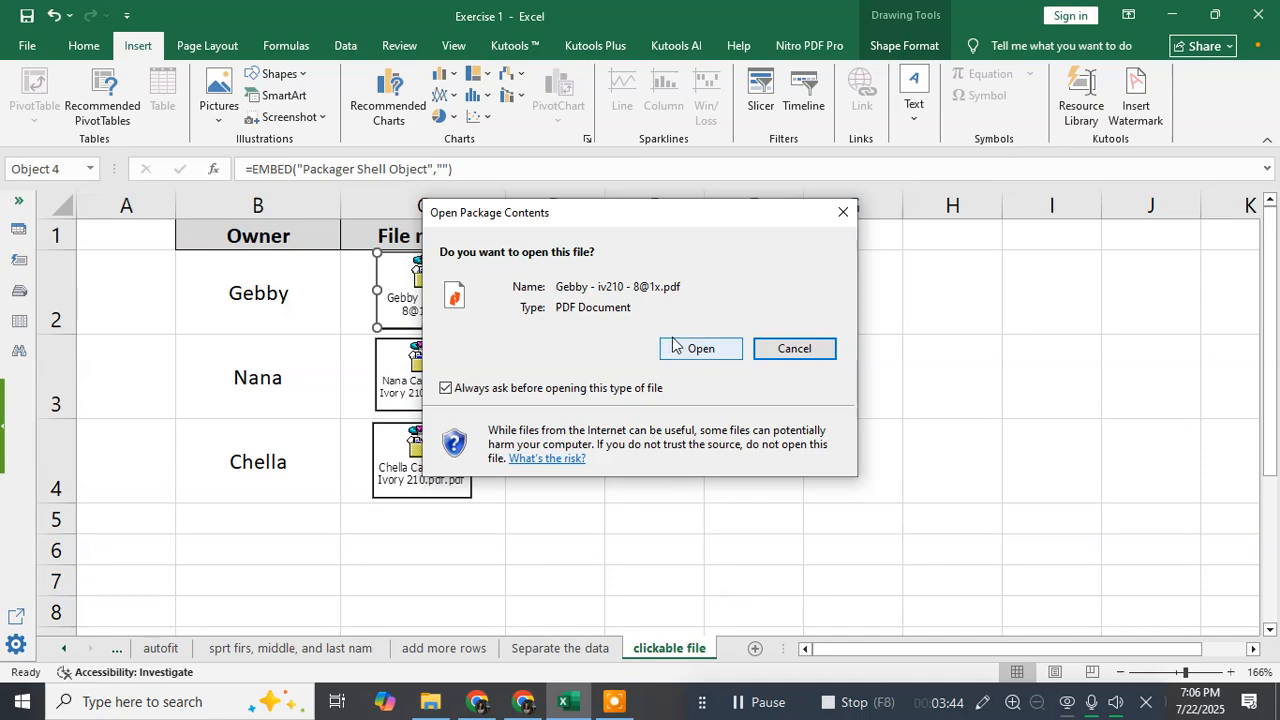
click(672, 347)
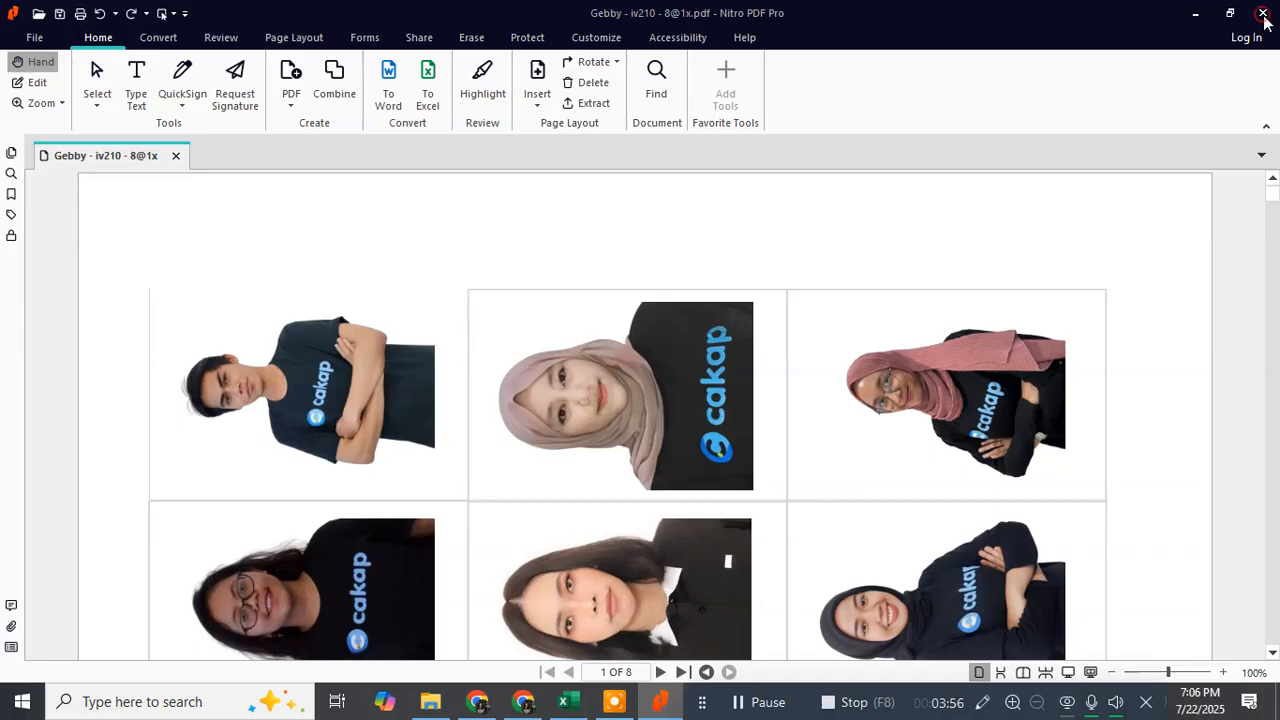
click(566, 702)
click(536, 289)
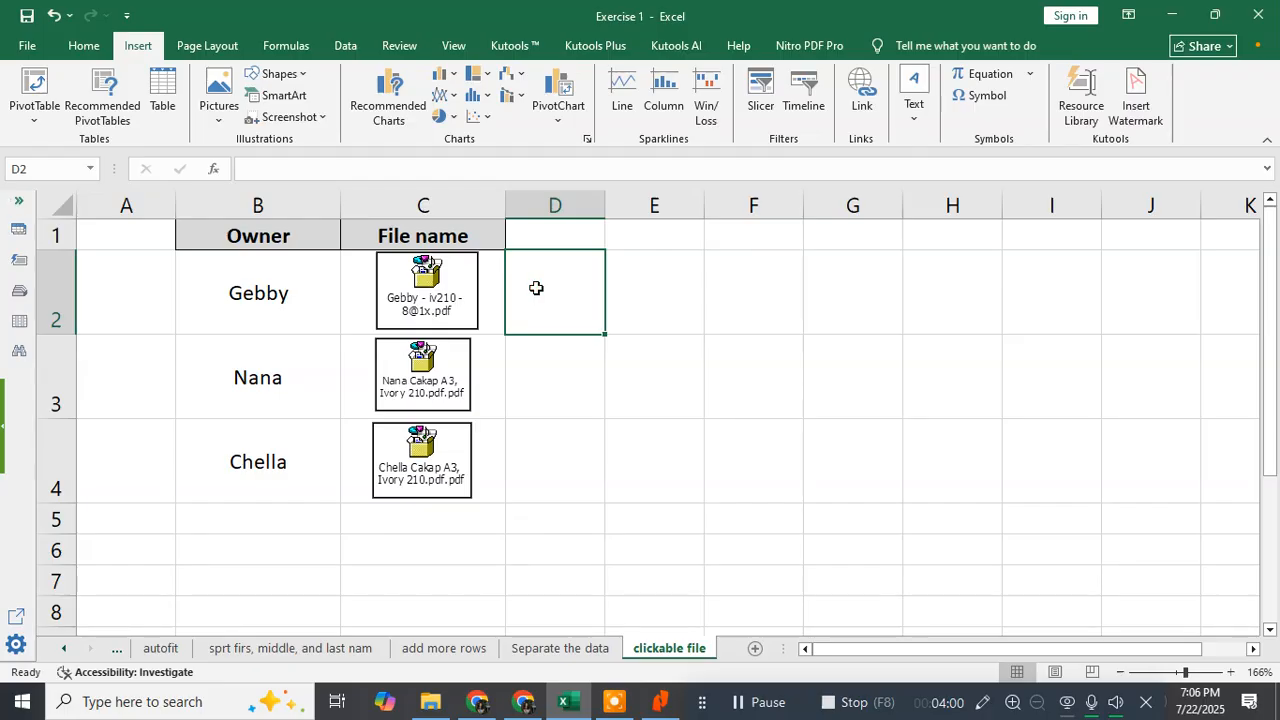